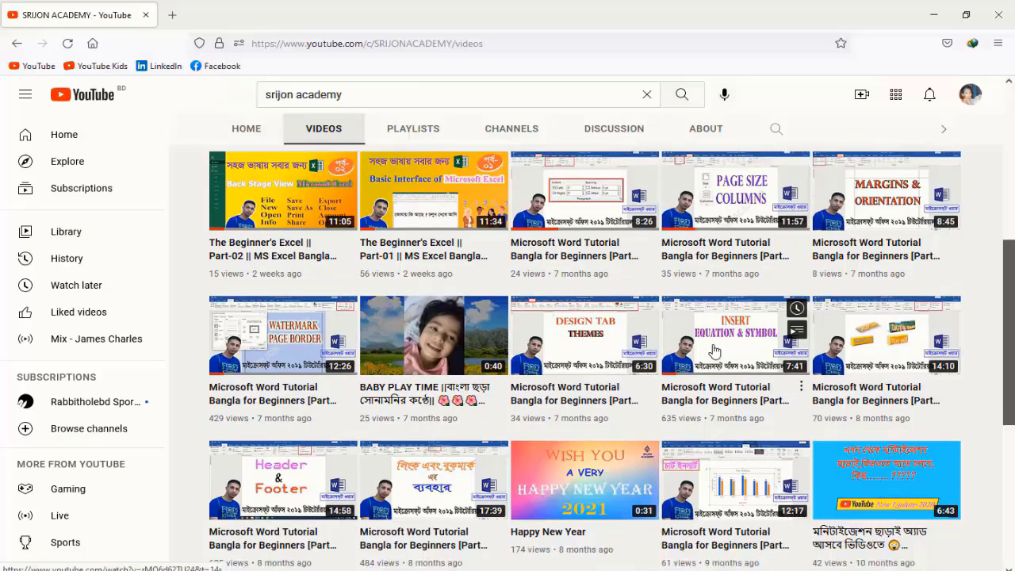
Look over the SRIJON ACADEMY channel's uploads, subscribe to the channel, and set its notification preference
scroll(714, 349, "down", 5)
scroll(714, 349, "up", 2)
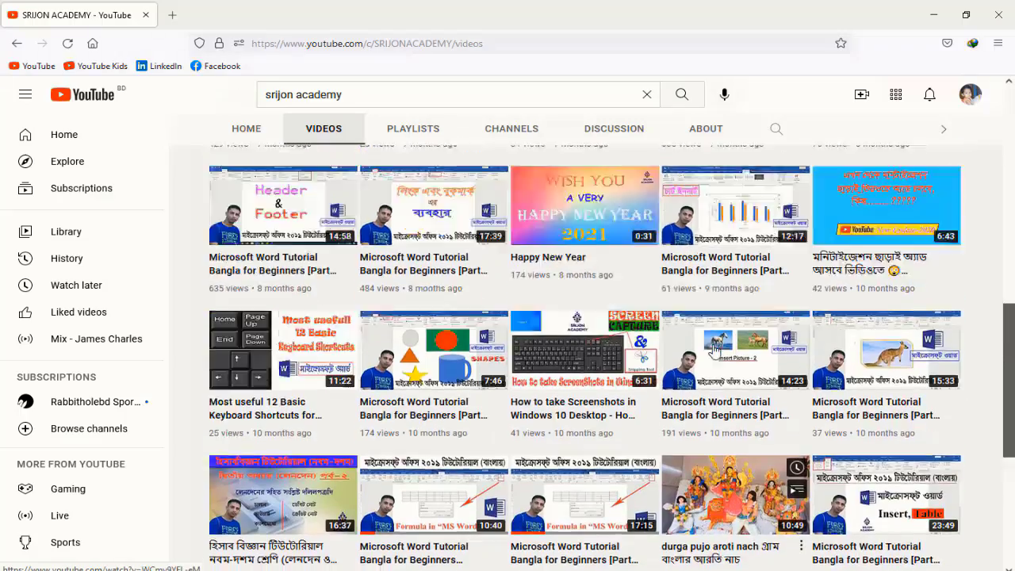
scroll(714, 349, "up", 5)
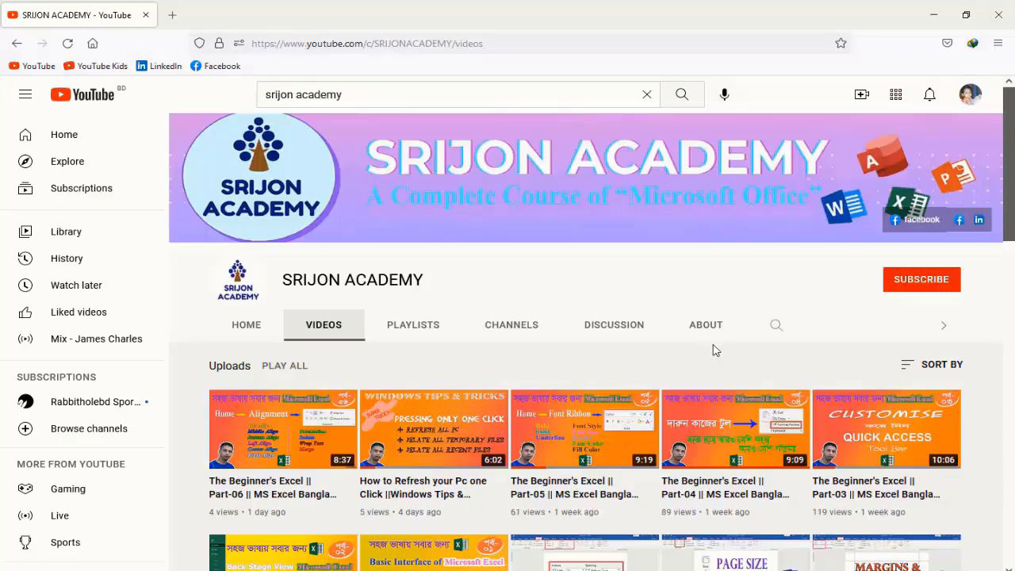
scroll(712, 349, "down", 5)
scroll(712, 349, "up", 5)
left_click(922, 281)
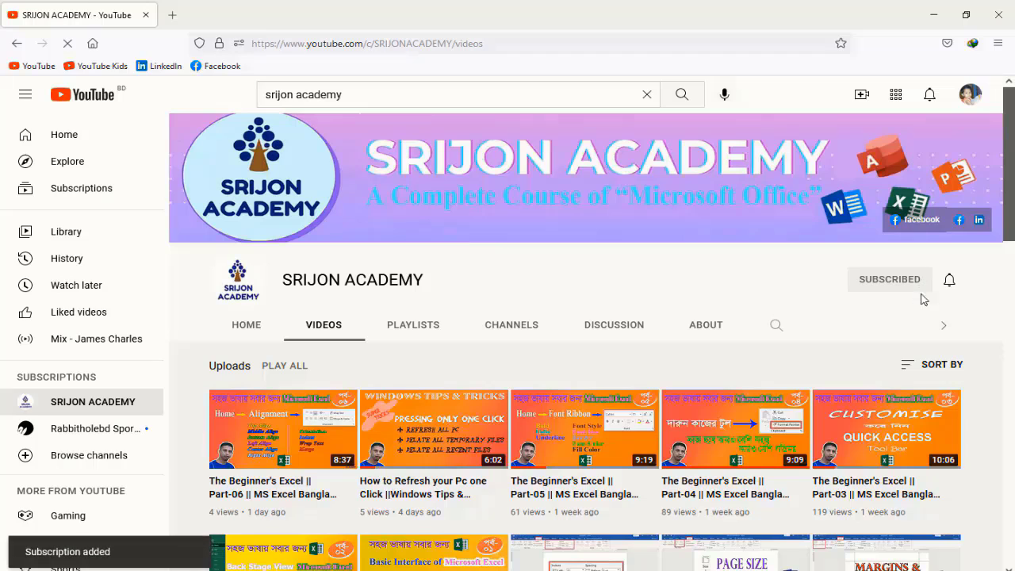
left_click(950, 283)
left_click(877, 310)
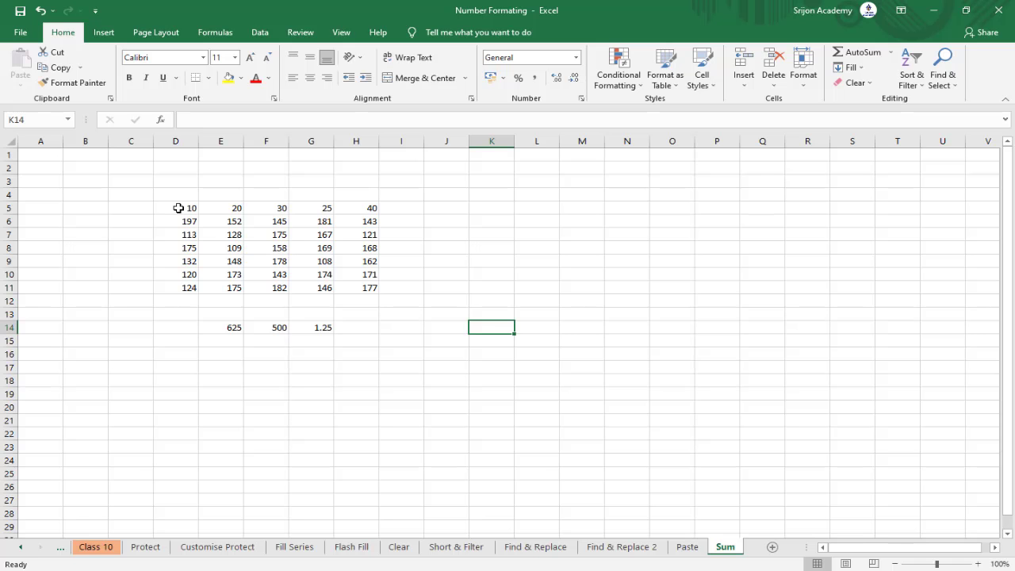
Enter the formula =SUM(D5:H5) in cell I5 to total the first data row
left_click(405, 207)
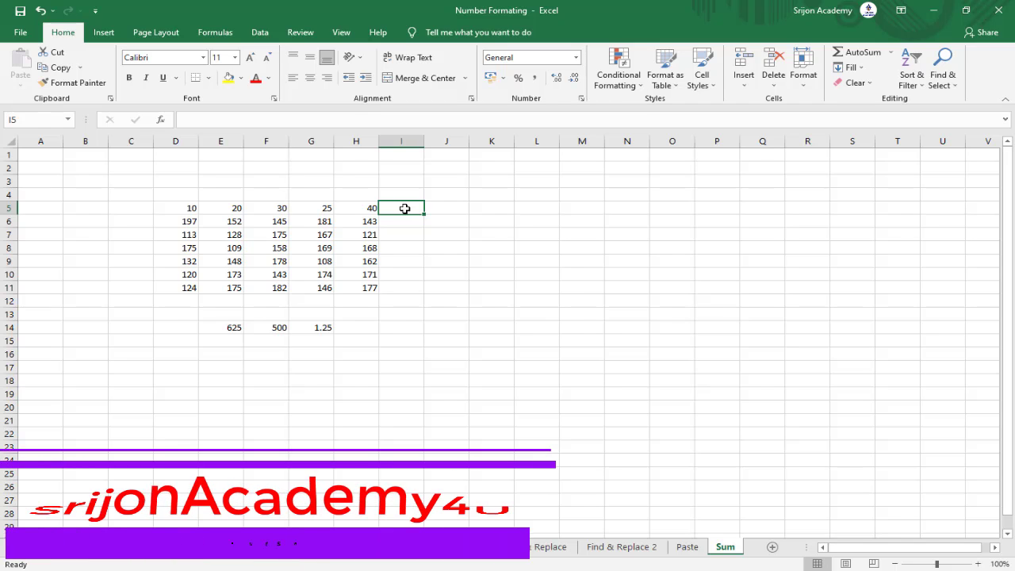
type("=sum")
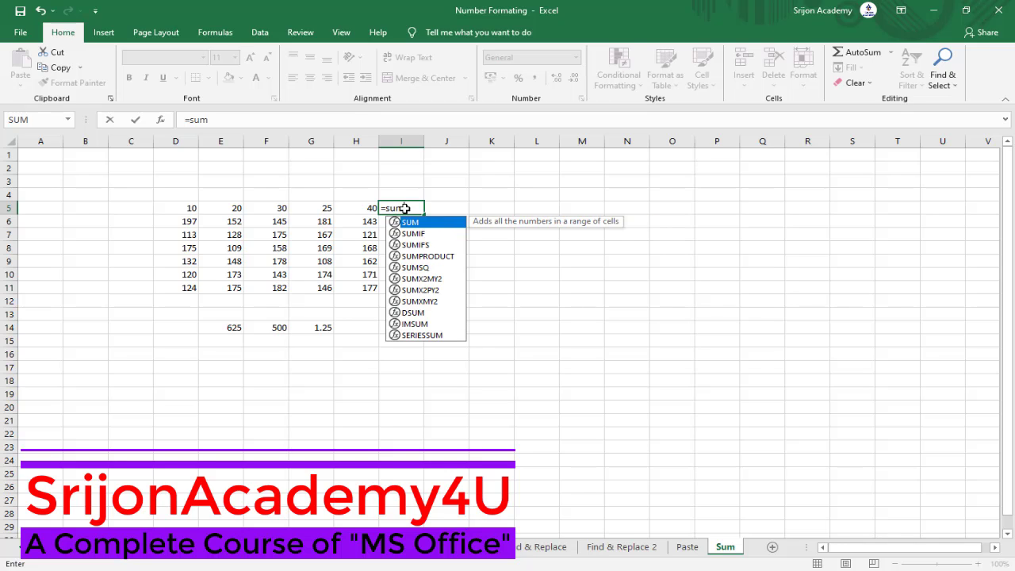
key("Tab")
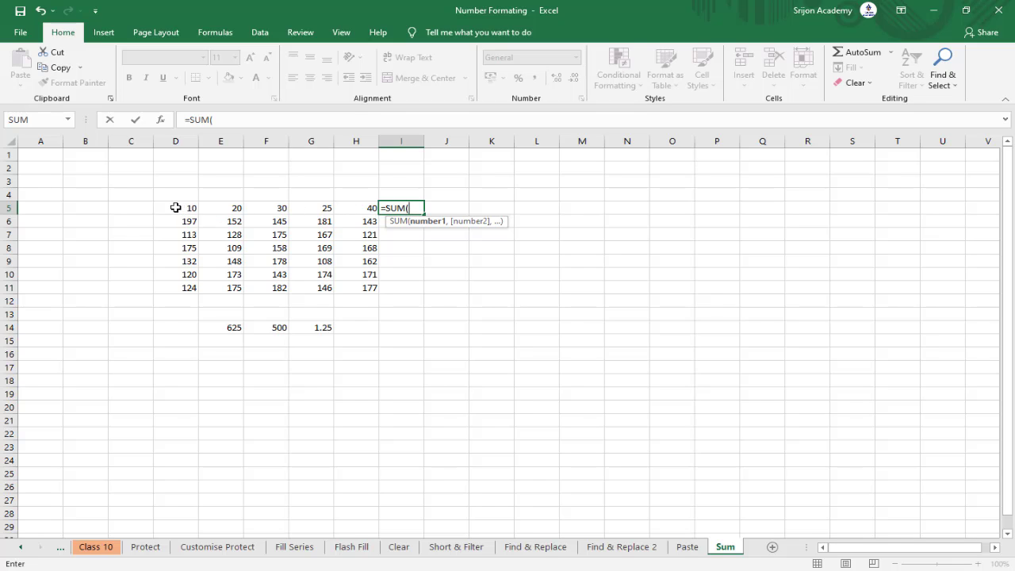
left_click_drag(175, 208, 369, 207)
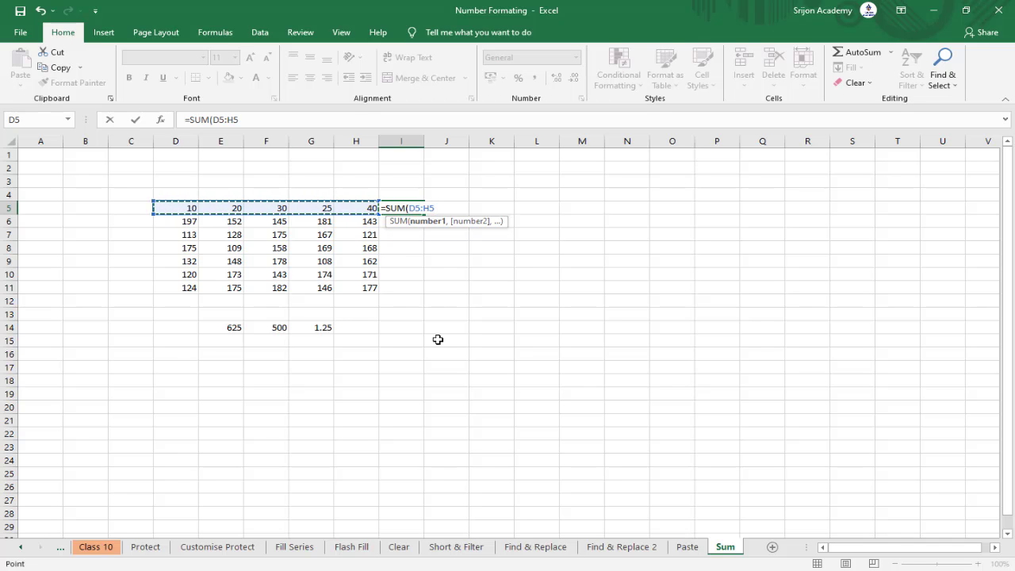
type(")")
key("Return")
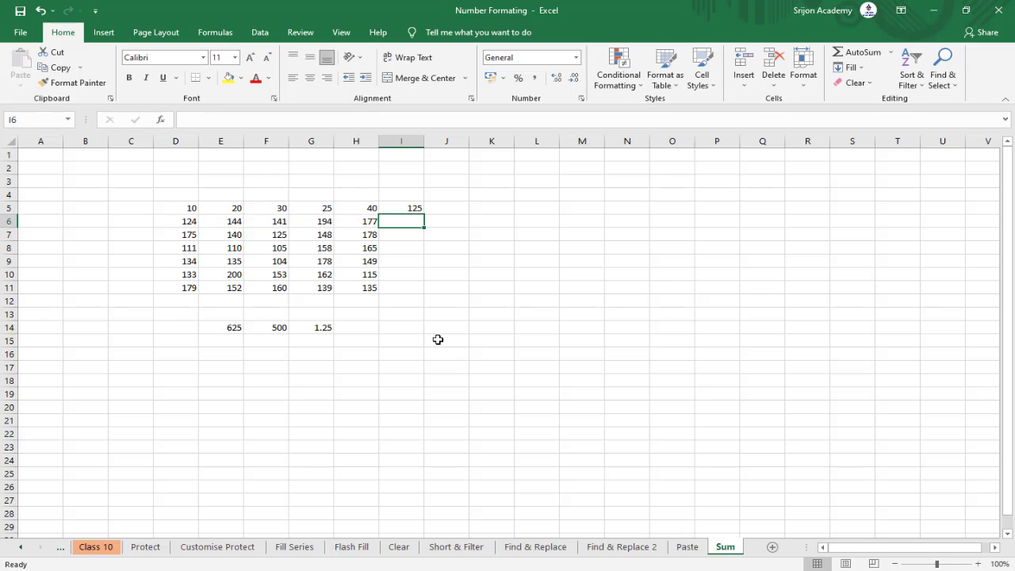
Fill the I5 sum formula down through I11 and clear the totals from I5:I11
left_click(404, 207)
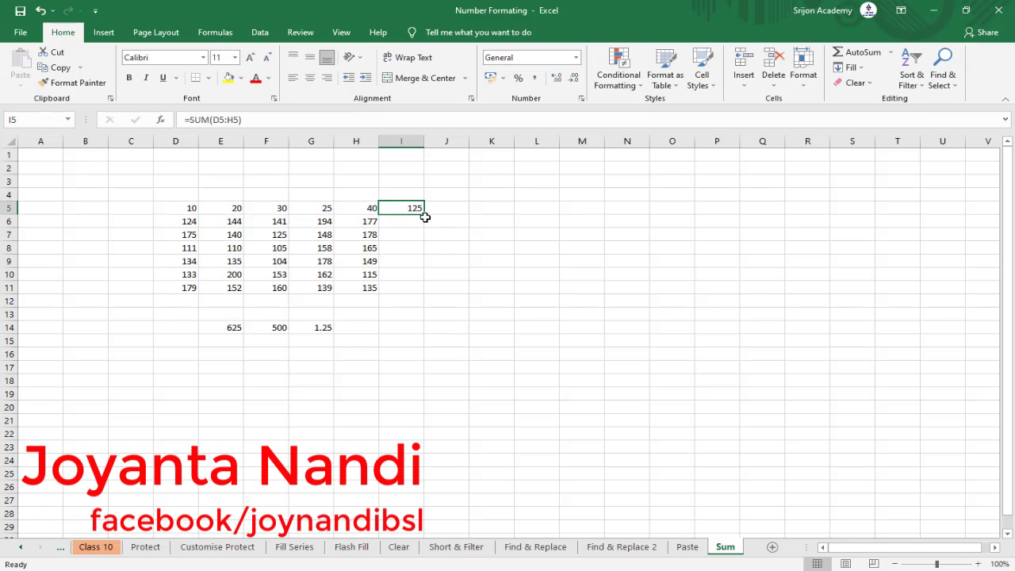
left_click_drag(423, 215, 424, 292)
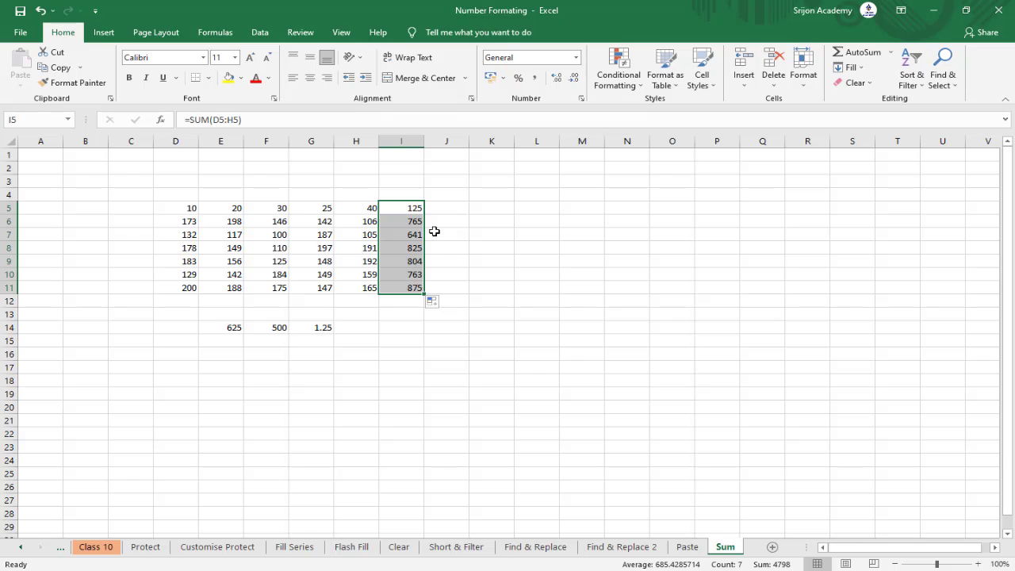
key("Delete")
Total D5:H5 in cell I5 using AutoSum
left_click(407, 209)
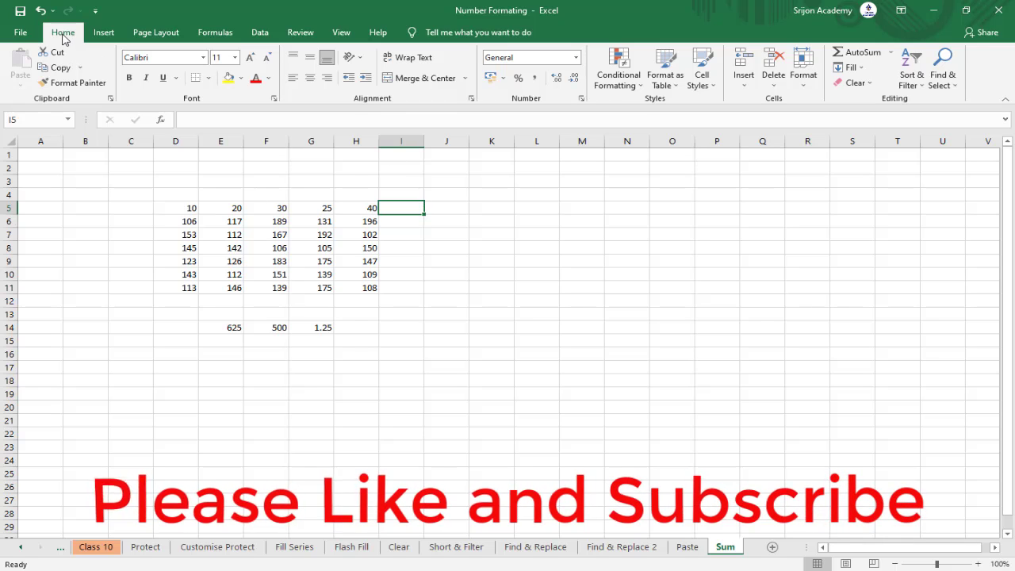
left_click(855, 54)
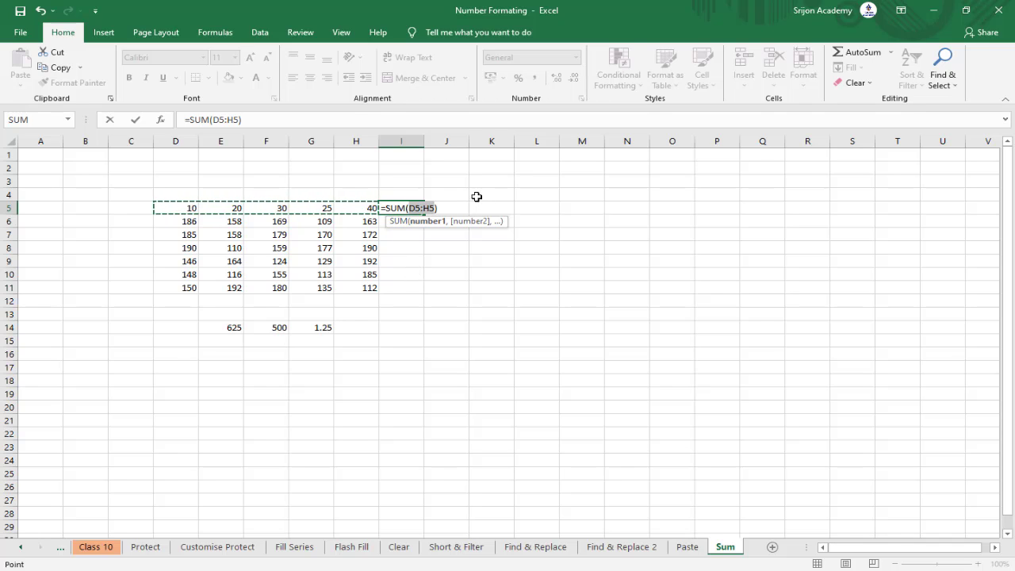
key("Return")
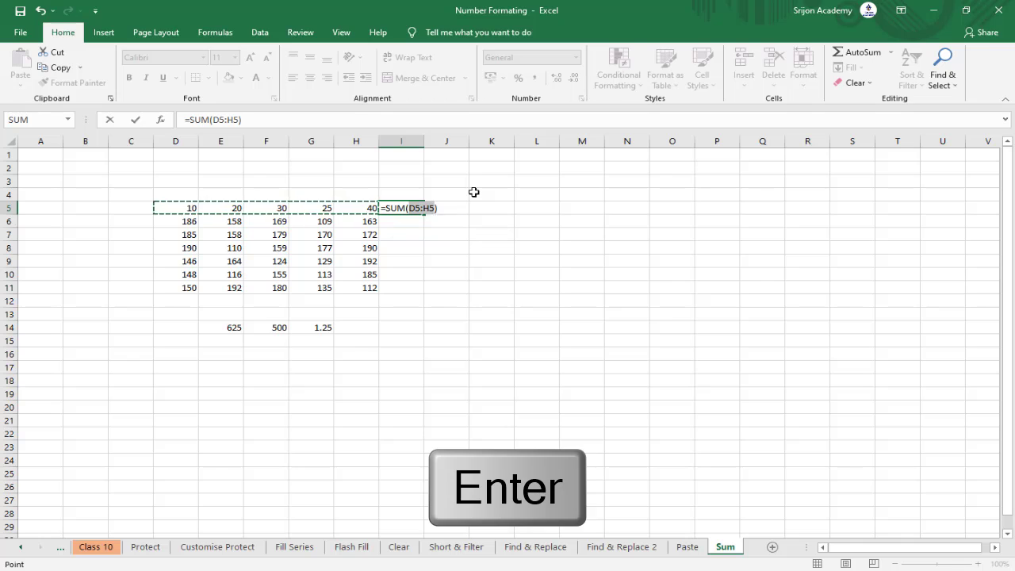
Extend the AutoSum formula from I5 down to I11 and delete the row totals in I5:I11
left_click(400, 207)
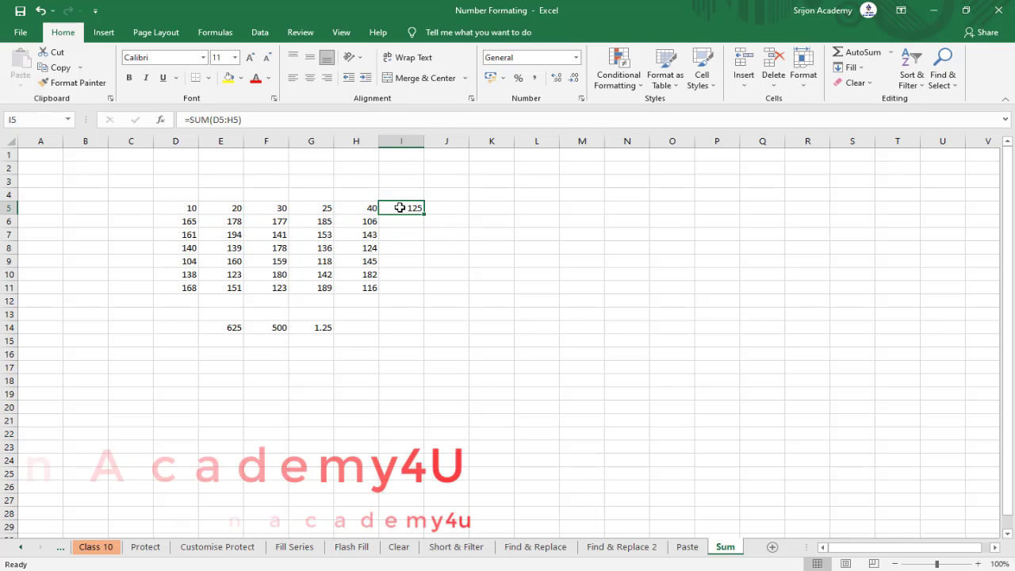
left_click_drag(424, 215, 422, 295)
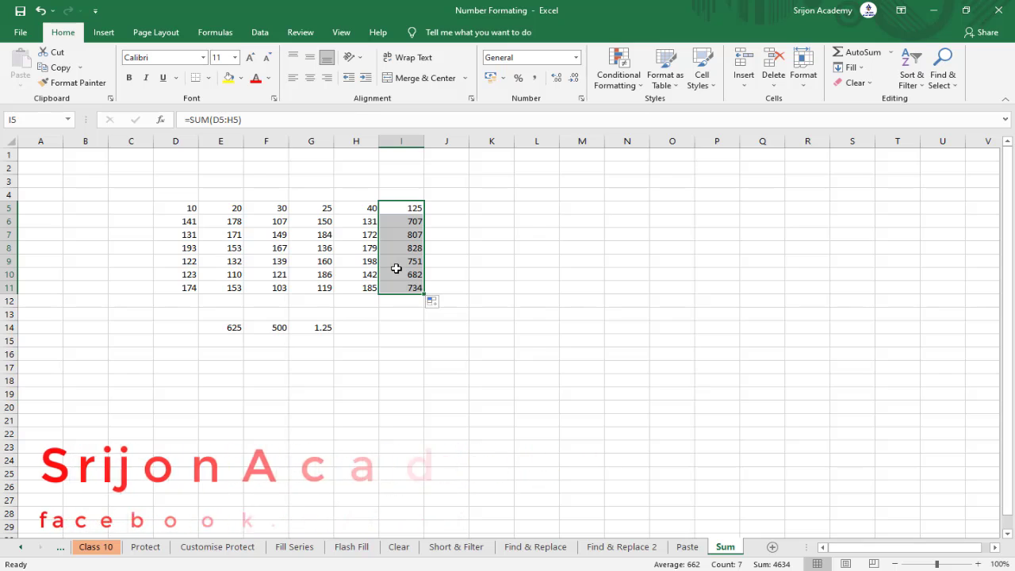
key("Delete")
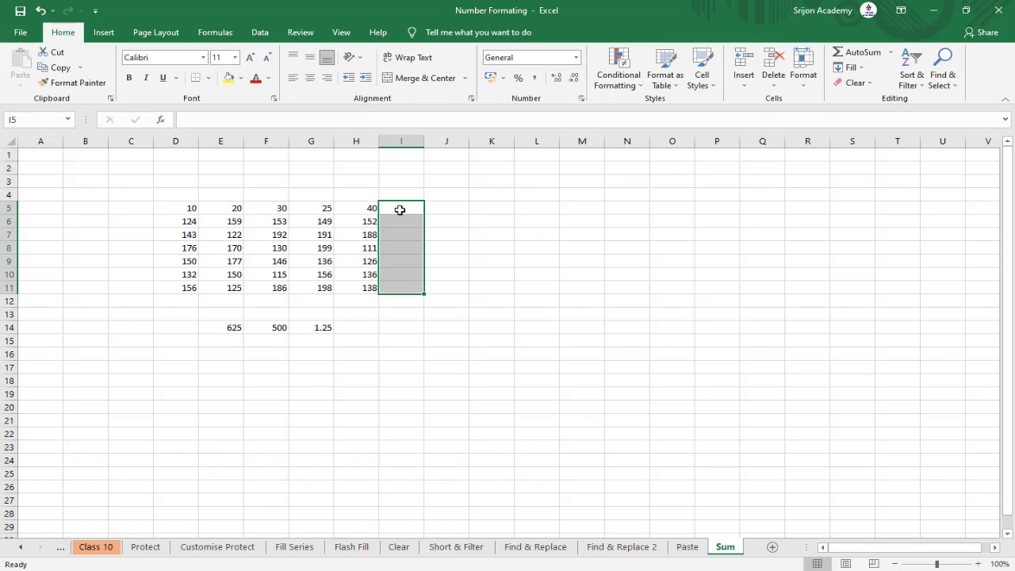
Insert an AutoSum of D5:H5 in cell I5 and fill it down through I11
left_click(399, 205)
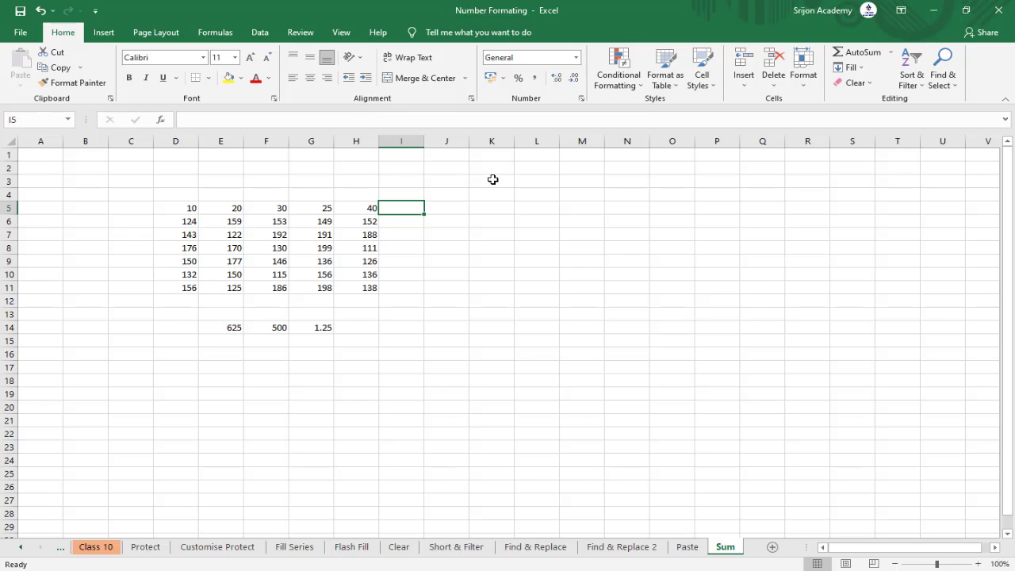
left_click(856, 53)
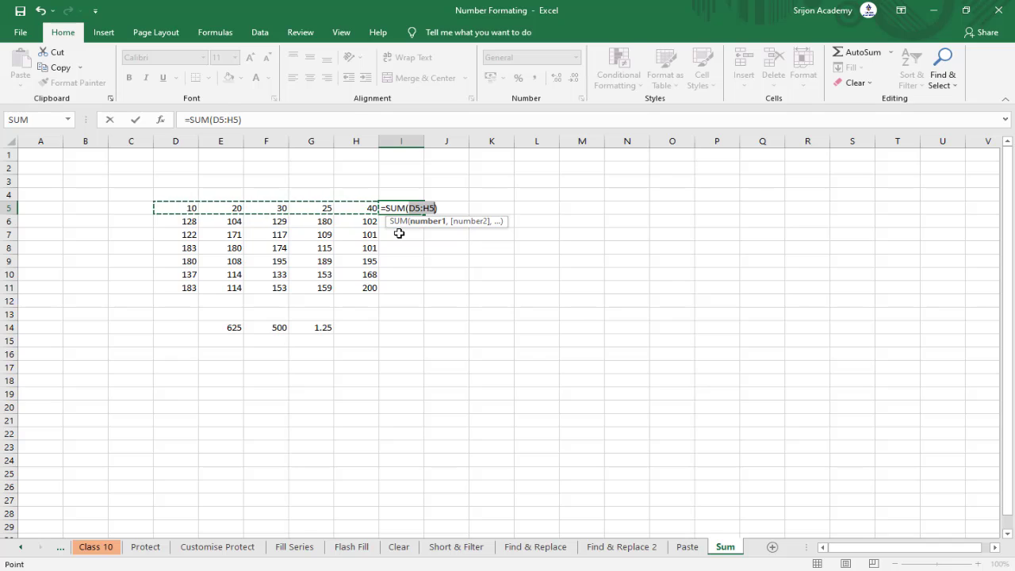
key("Return")
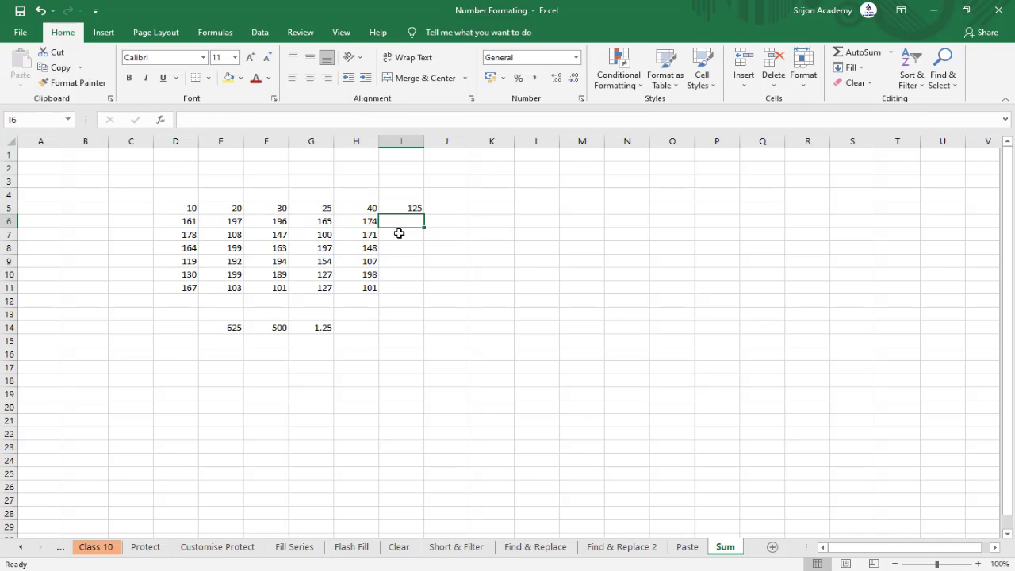
left_click(392, 210)
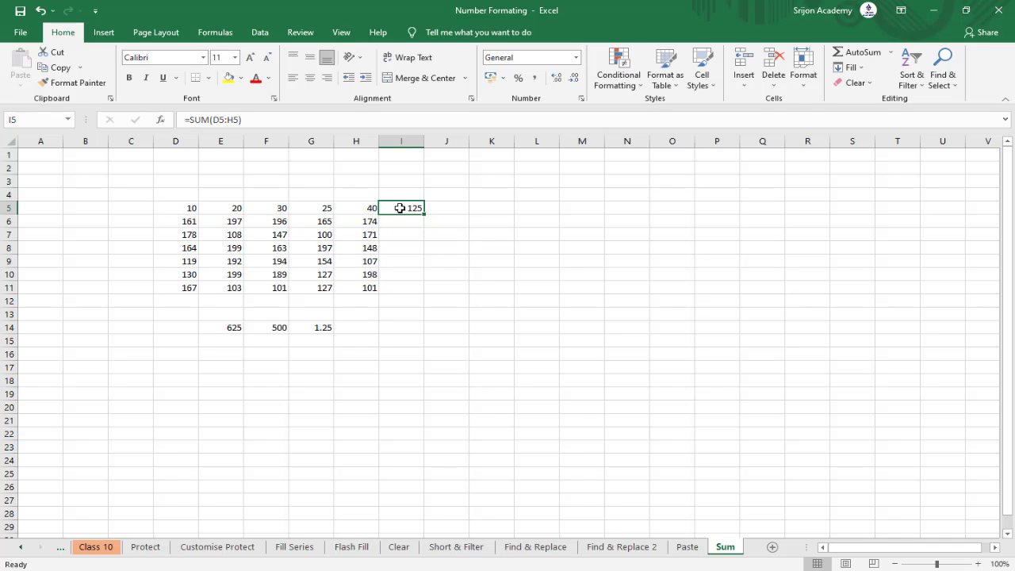
left_click_drag(422, 213, 420, 295)
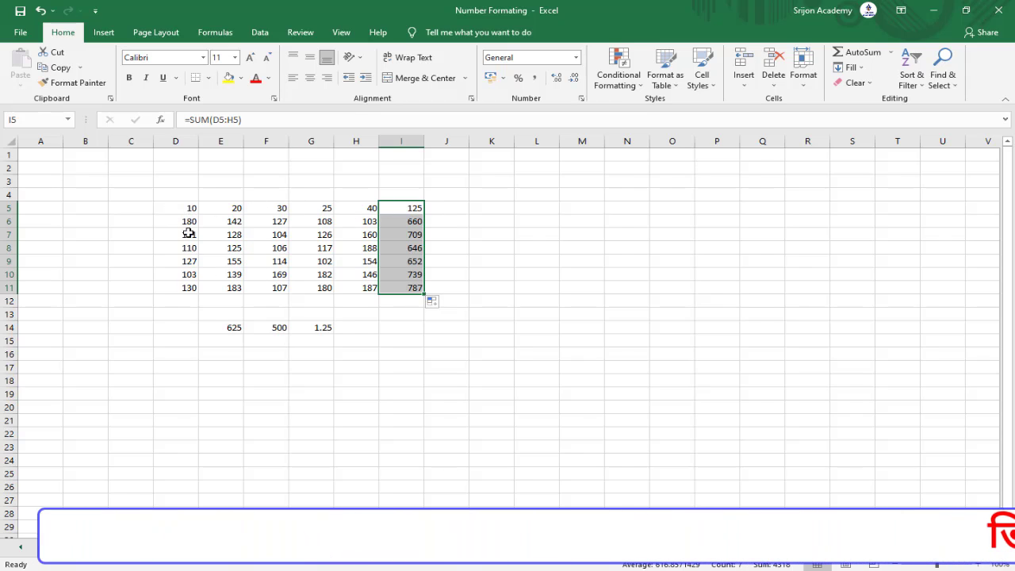
Insert an AutoSum of D5:D11 in cell D12 and fill it across through H12
left_click(187, 303)
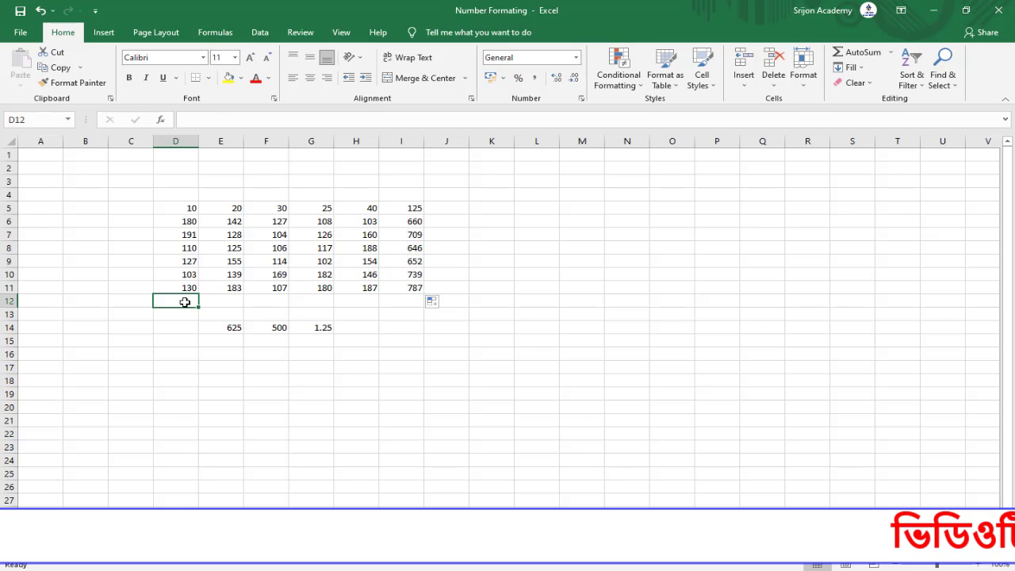
left_click(860, 52)
key("Return")
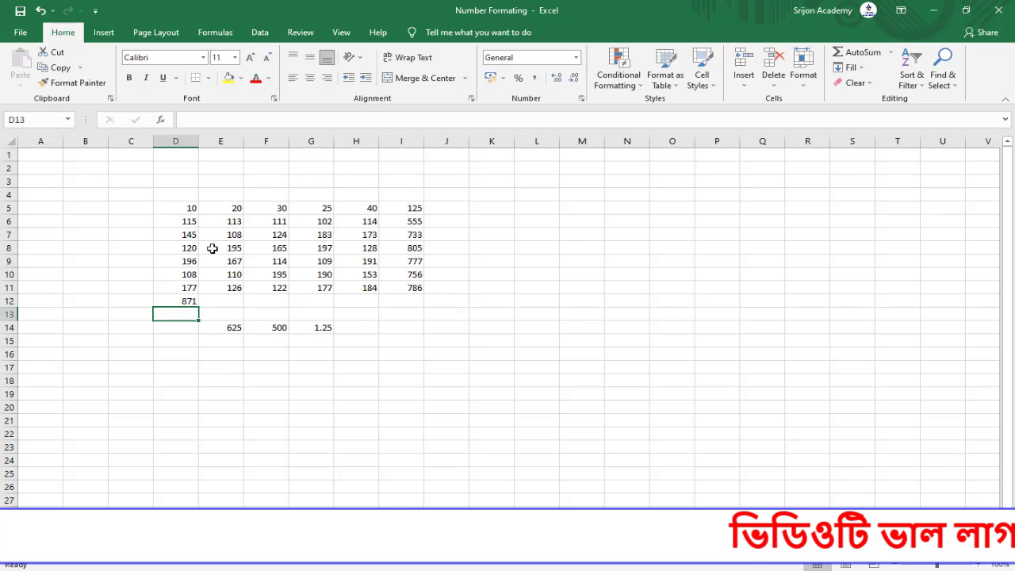
left_click(182, 300)
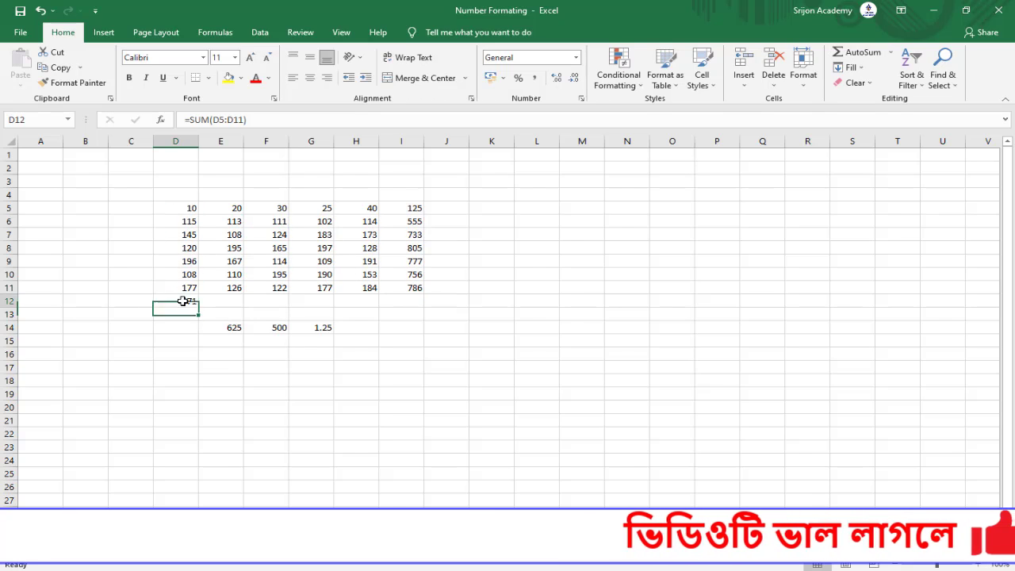
left_click_drag(200, 307, 388, 302)
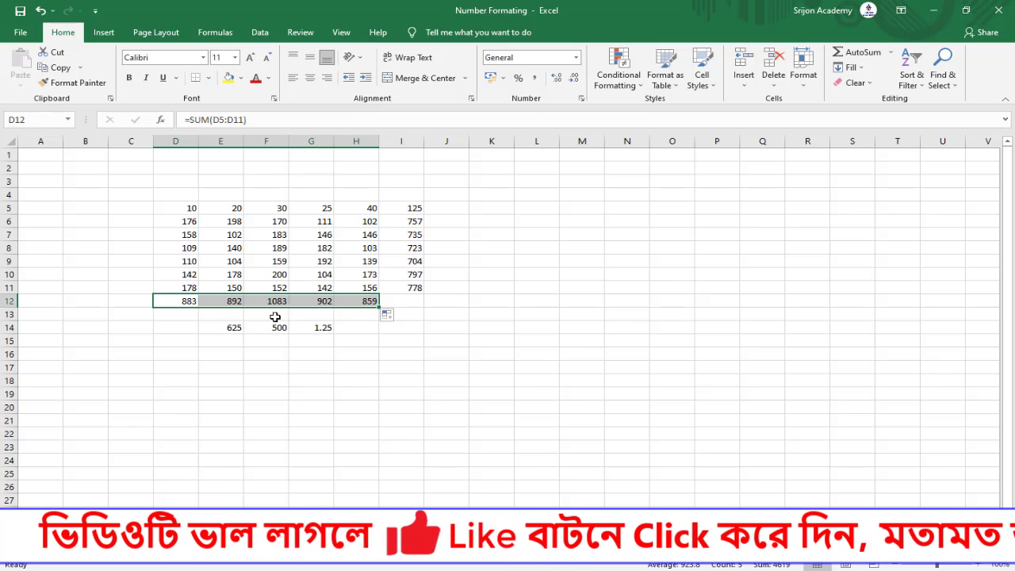
Clear the column totals in D12:H12 and the row totals in I5:I12
key("Delete")
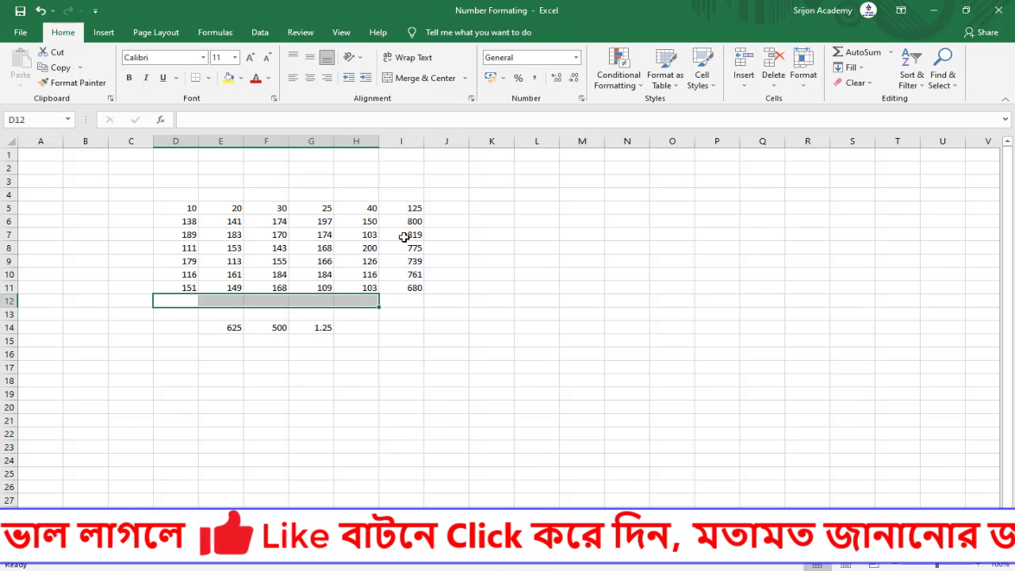
left_click_drag(411, 207, 415, 293)
key("Delete")
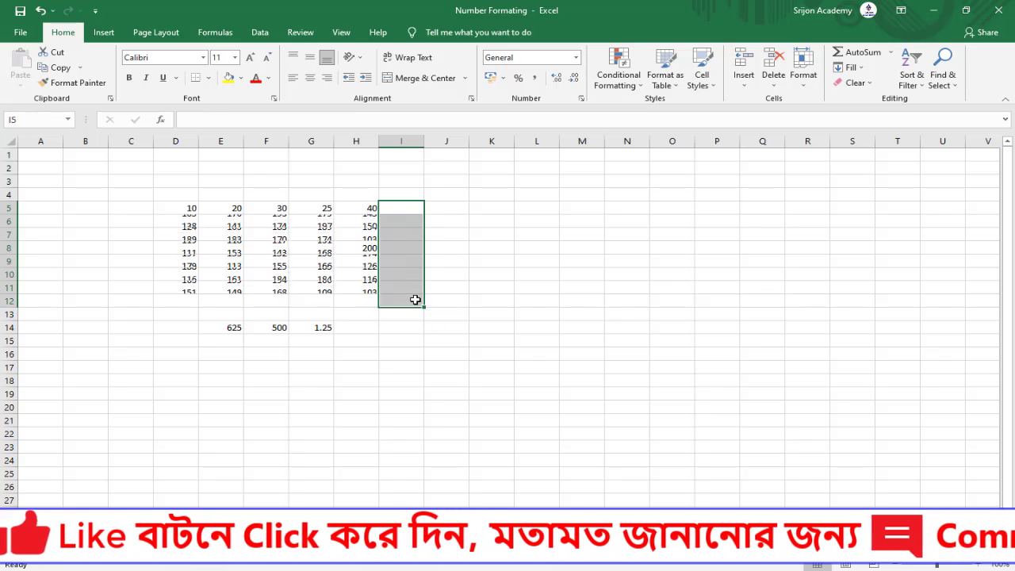
left_click(401, 354)
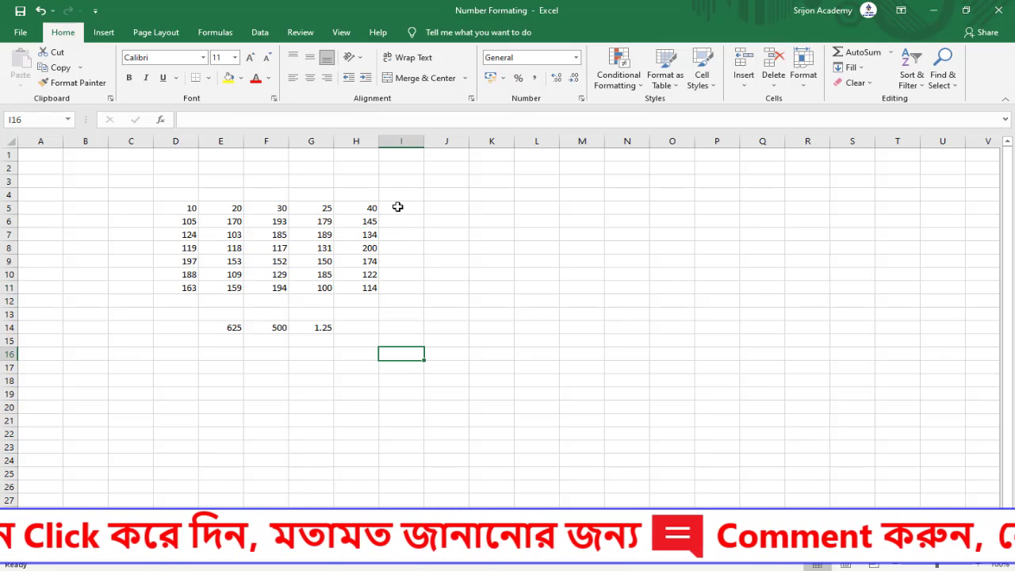
Total all the data rows at once by applying AutoSum to the range I5:I11
left_click(398, 207)
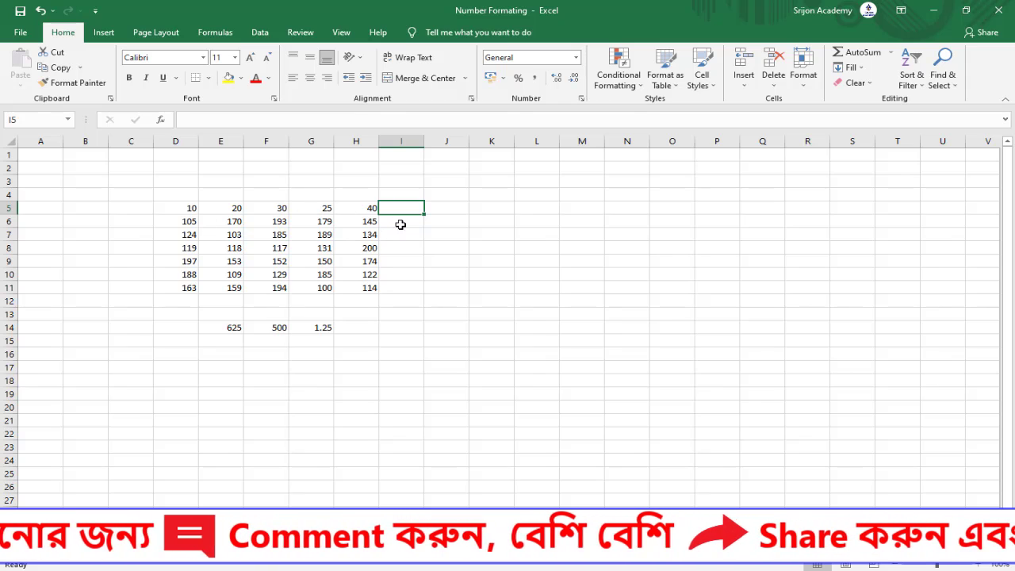
left_click_drag(403, 208, 402, 286)
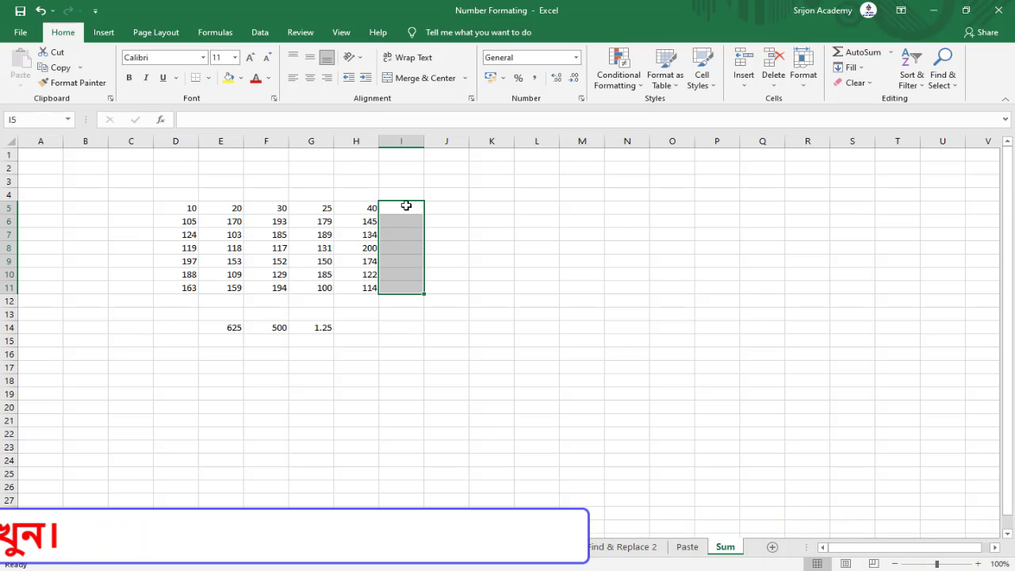
left_click(846, 52)
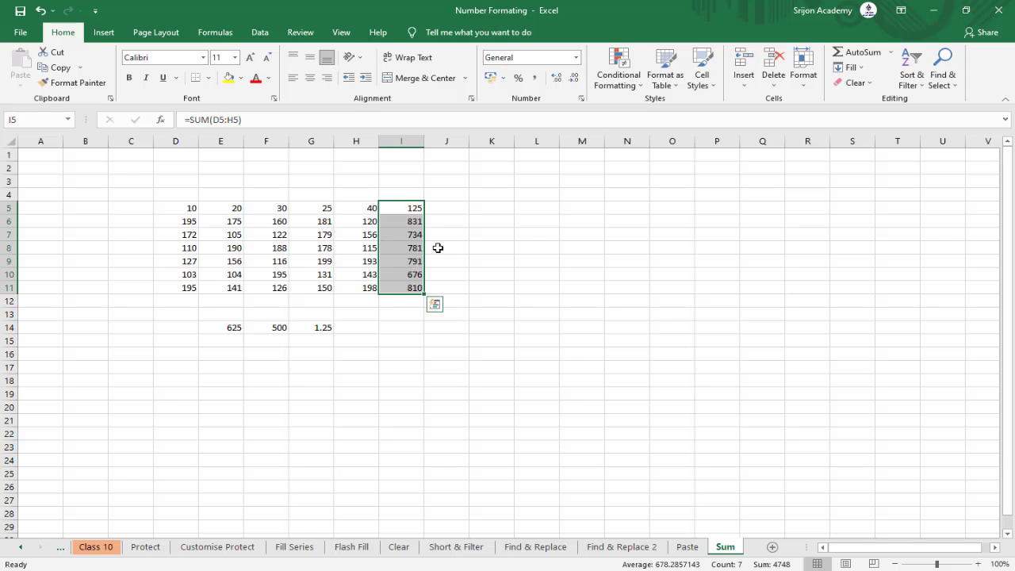
Total columns D through H at once by applying AutoSum to the range D12:H12
left_click(176, 353)
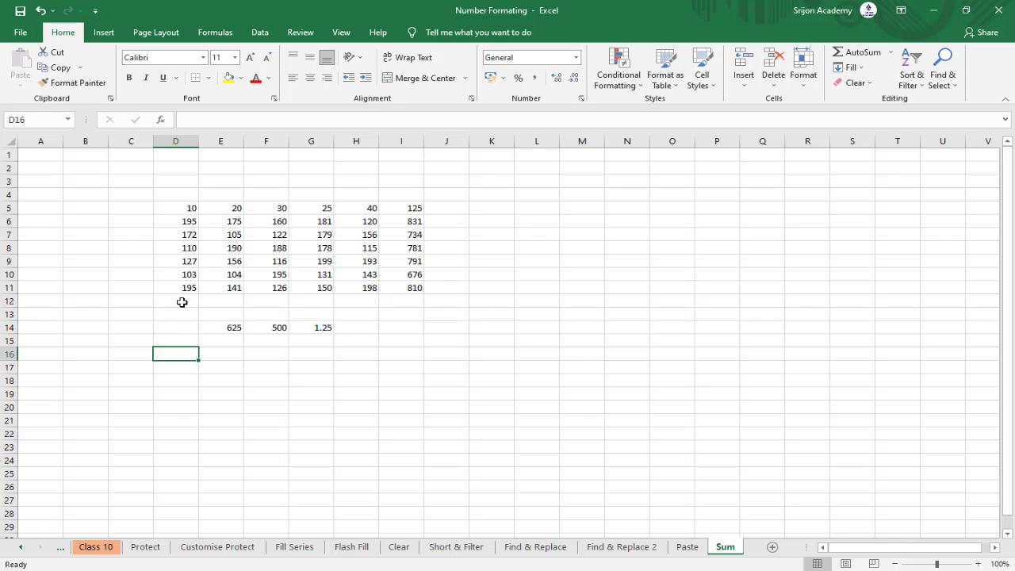
left_click_drag(181, 303, 356, 305)
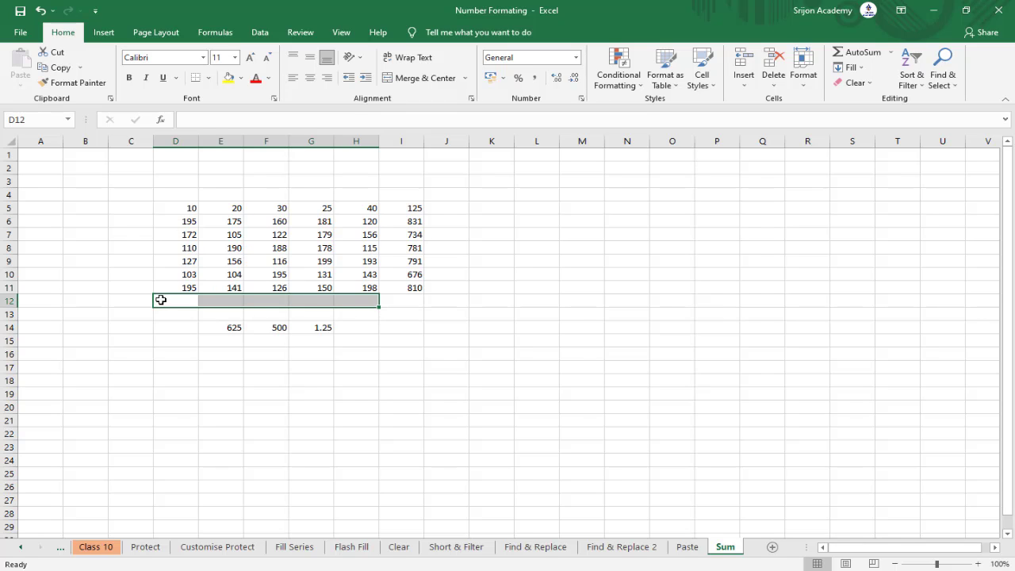
left_click(856, 53)
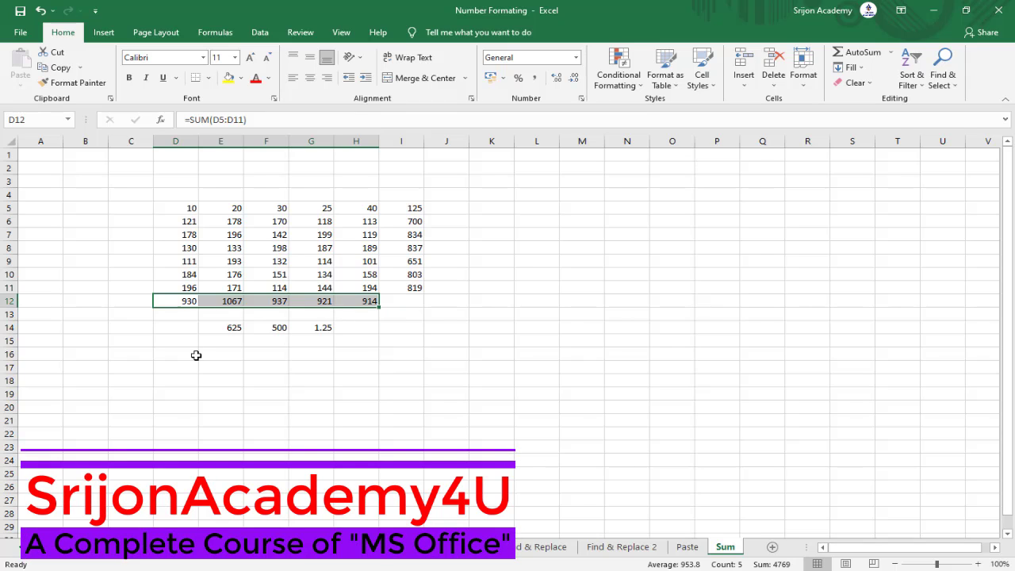
Clear the column and row totals, and insert an AutoSum of D5:H5 in cell I5
key("Delete")
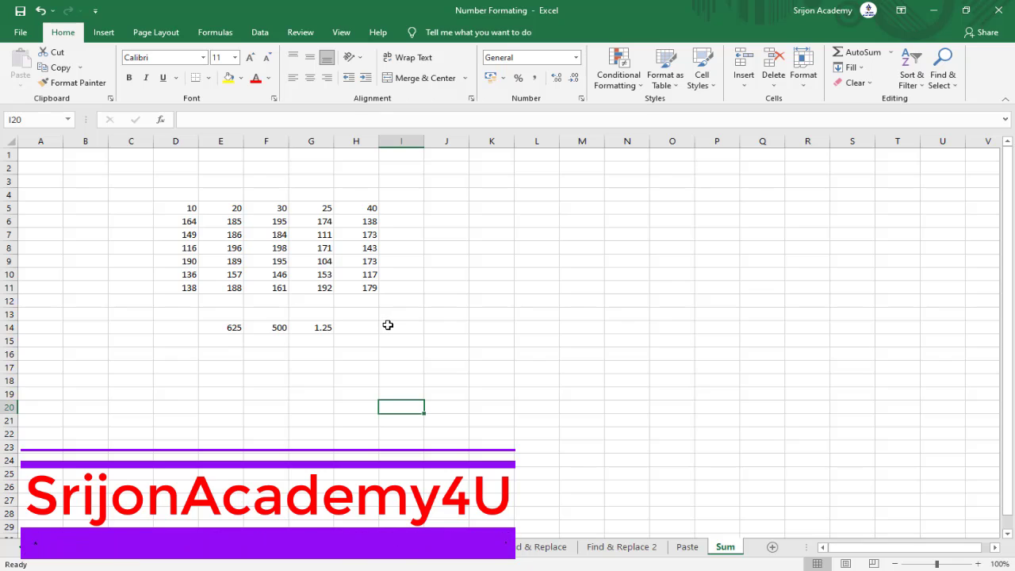
left_click(402, 208)
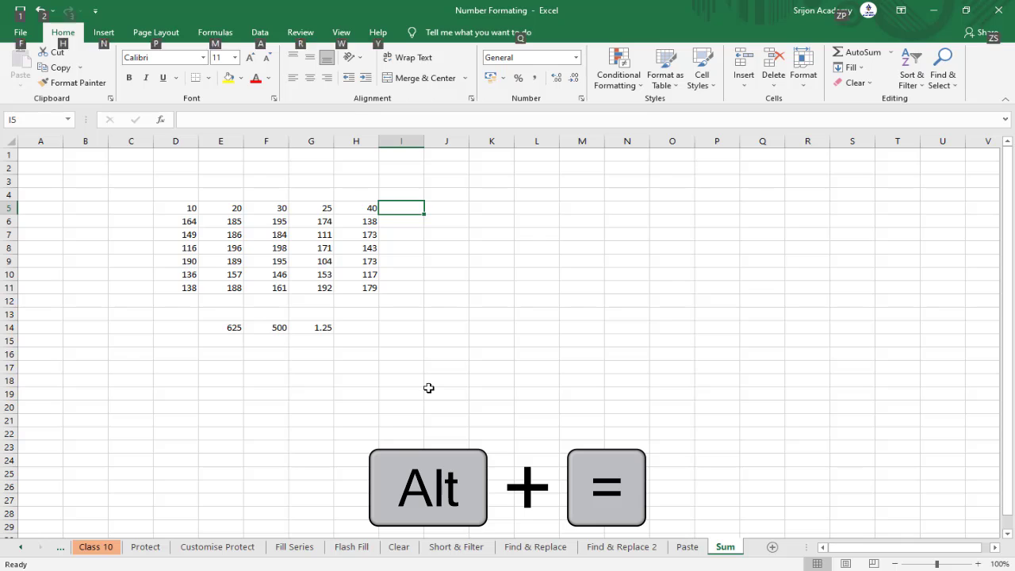
key("alt+equal")
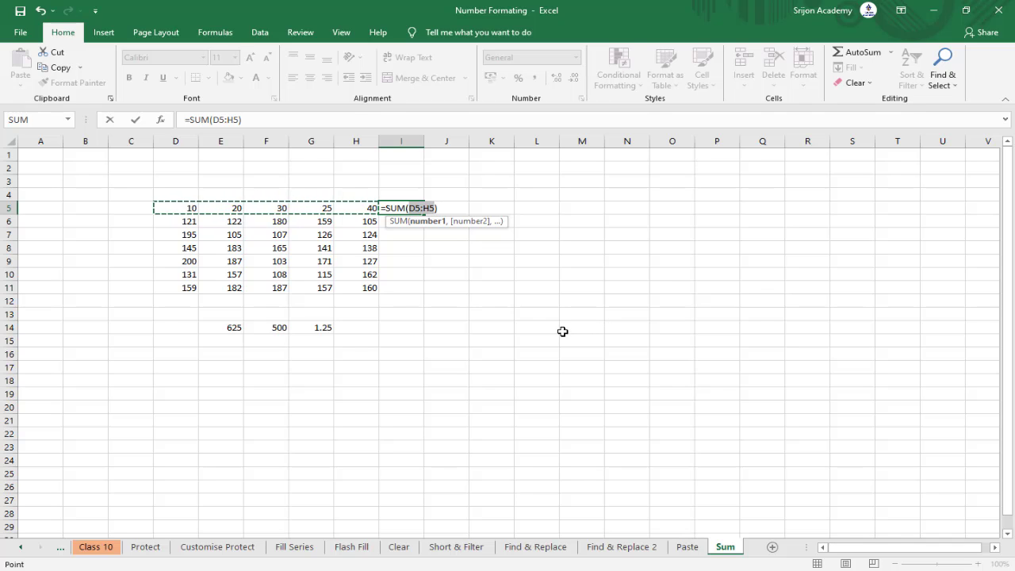
key("Return")
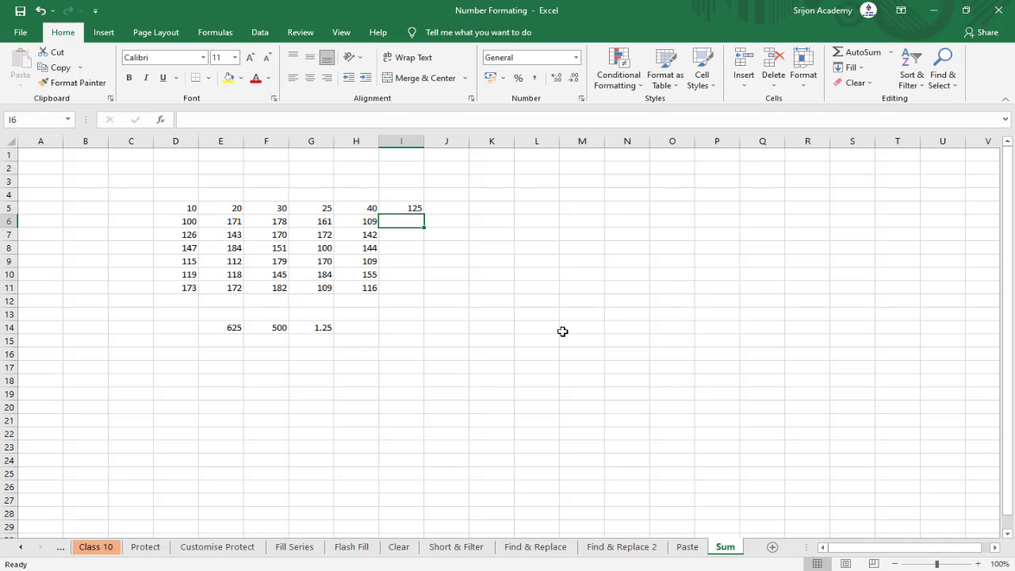
Redo the AutoSum of D5:H5 in cell I5 from an empty cell and fill it down through I11
left_click(403, 206)
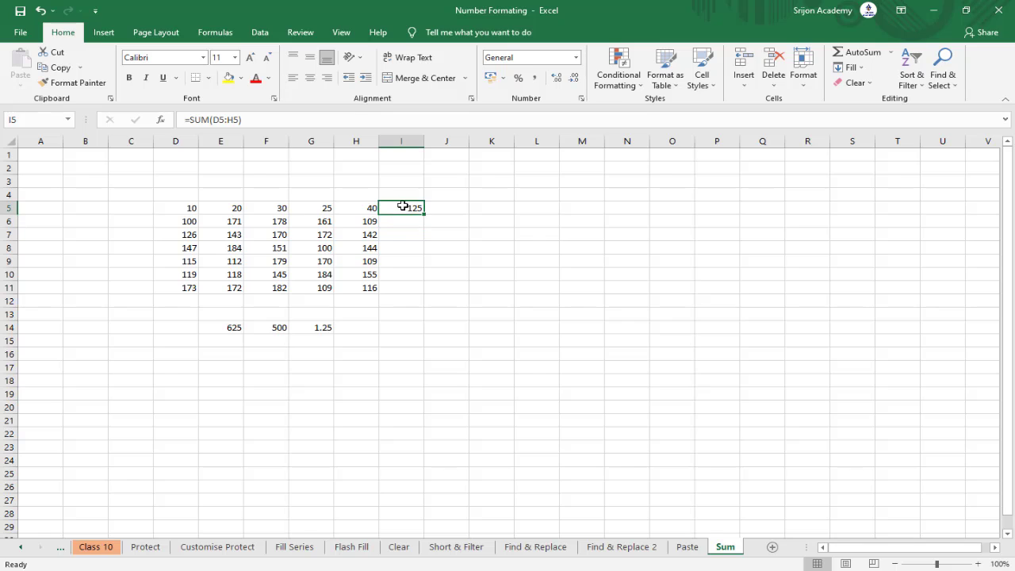
key("Delete")
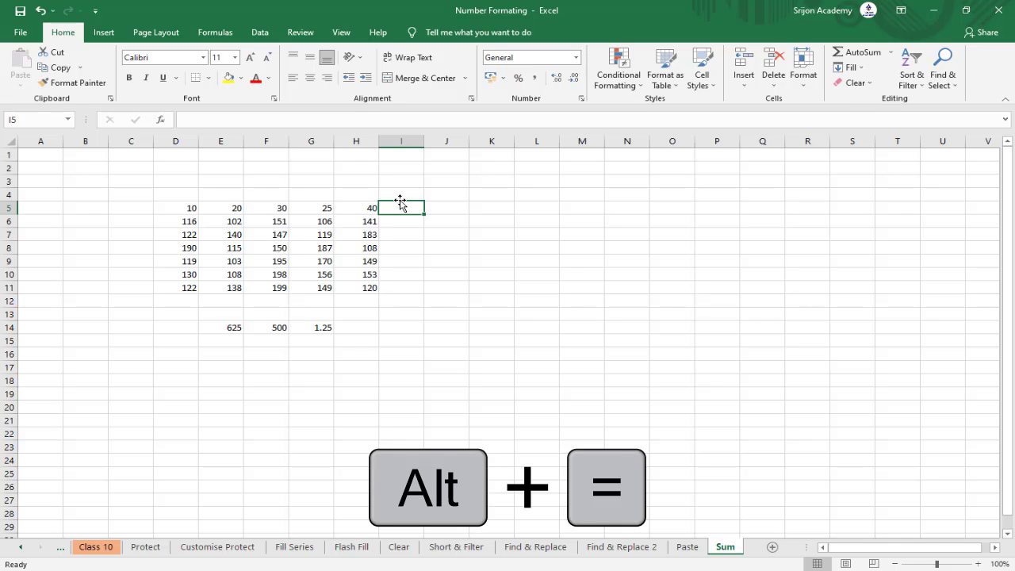
key("alt+equal")
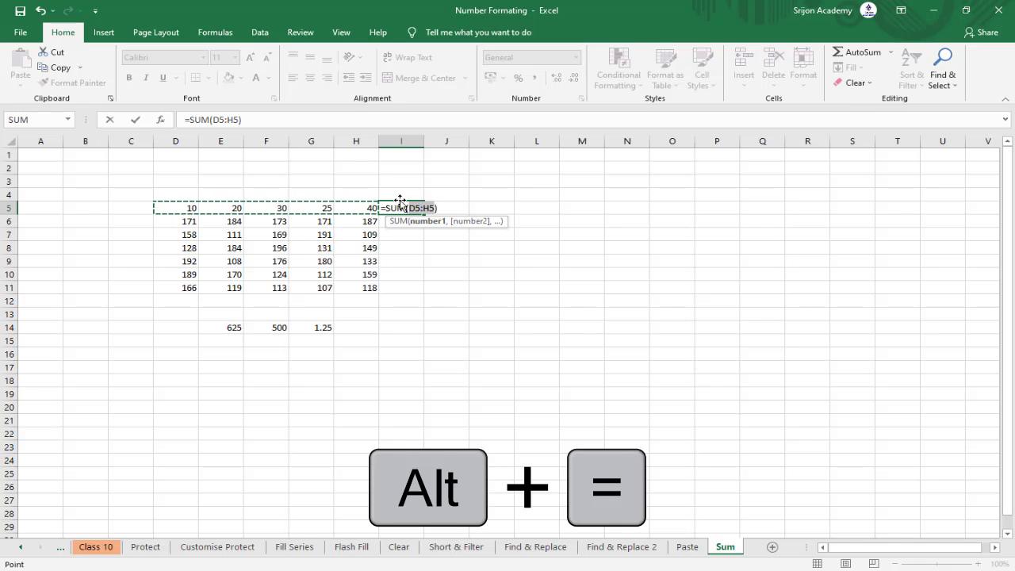
key("Return")
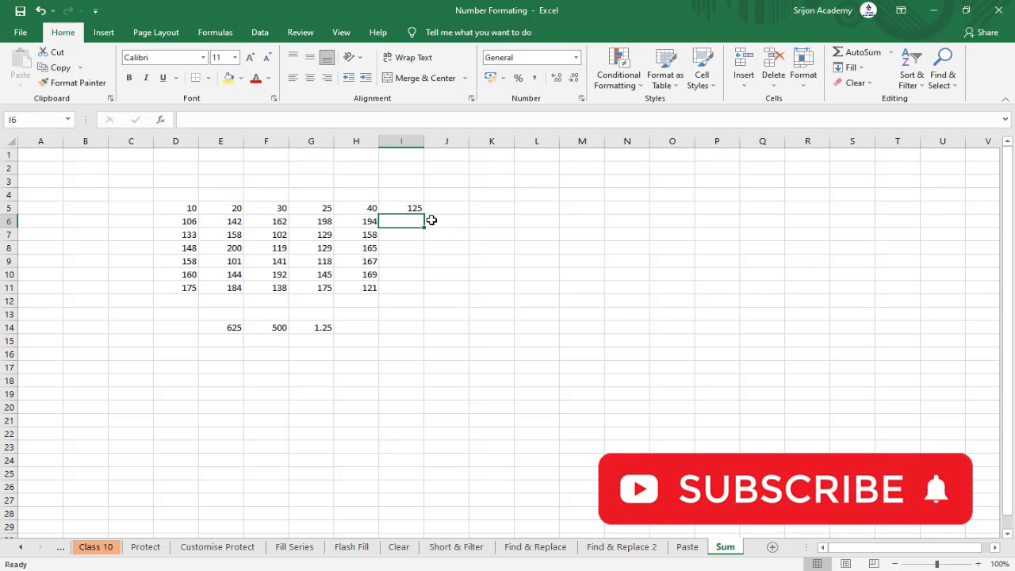
left_click_drag(408, 207, 423, 291)
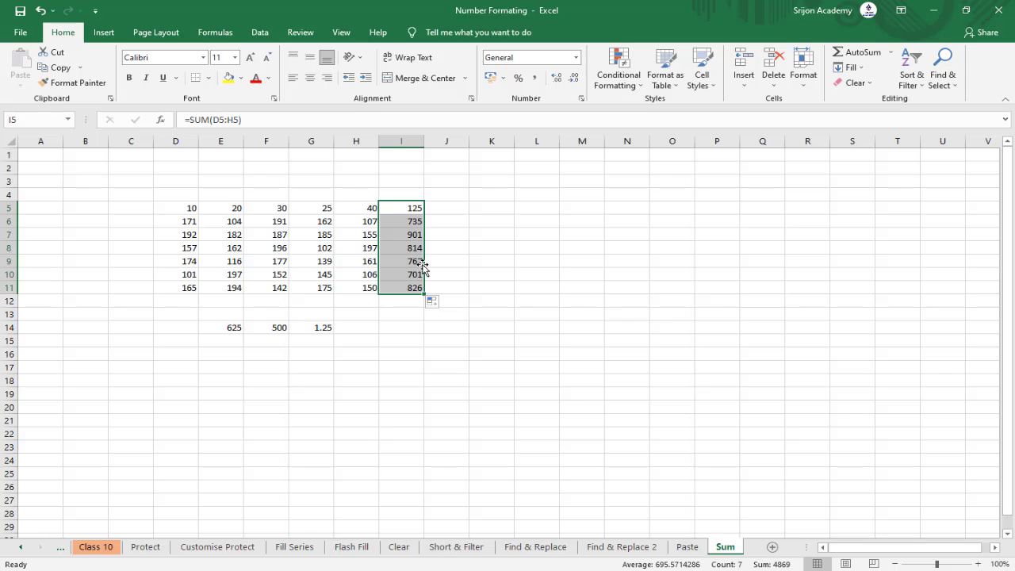
Clear the row totals in the range I5:I11
left_click(404, 210)
left_click_drag(402, 208, 403, 286)
key("Delete")
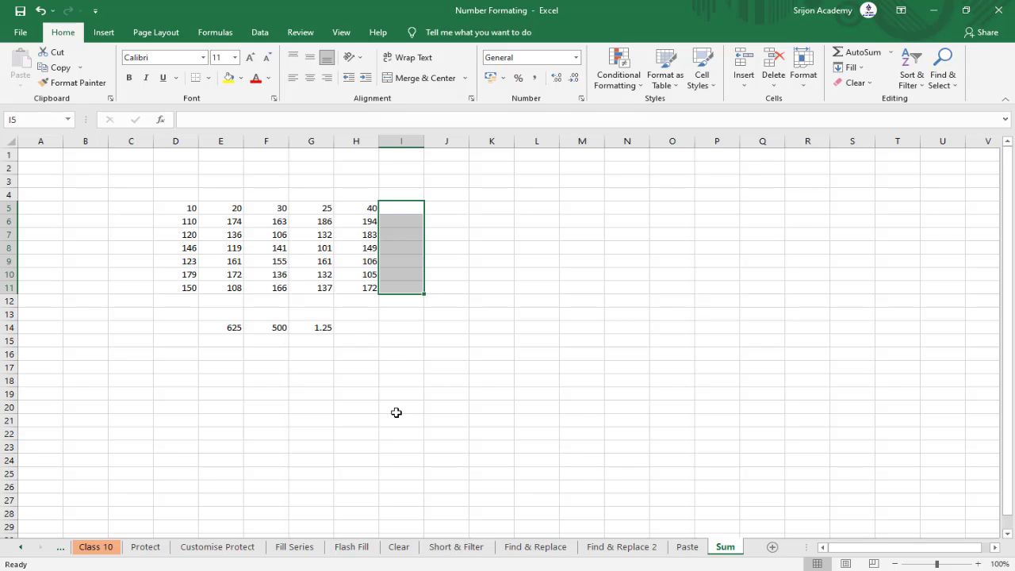
Apply AutoSum to the whole range I5:I11 for the row totals and to D12:H12 for the column totals
key("alt+equal")
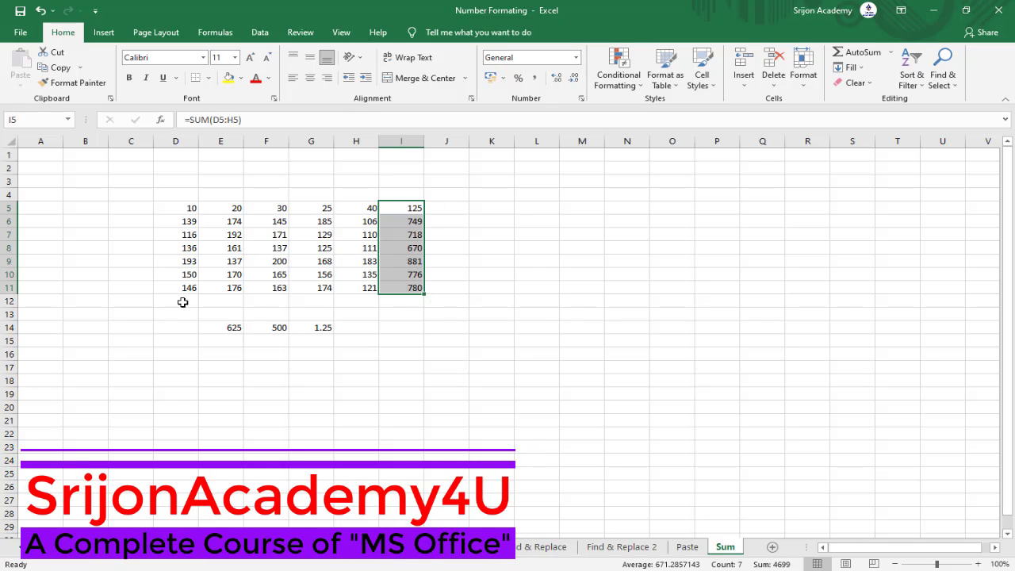
left_click_drag(181, 299, 367, 304)
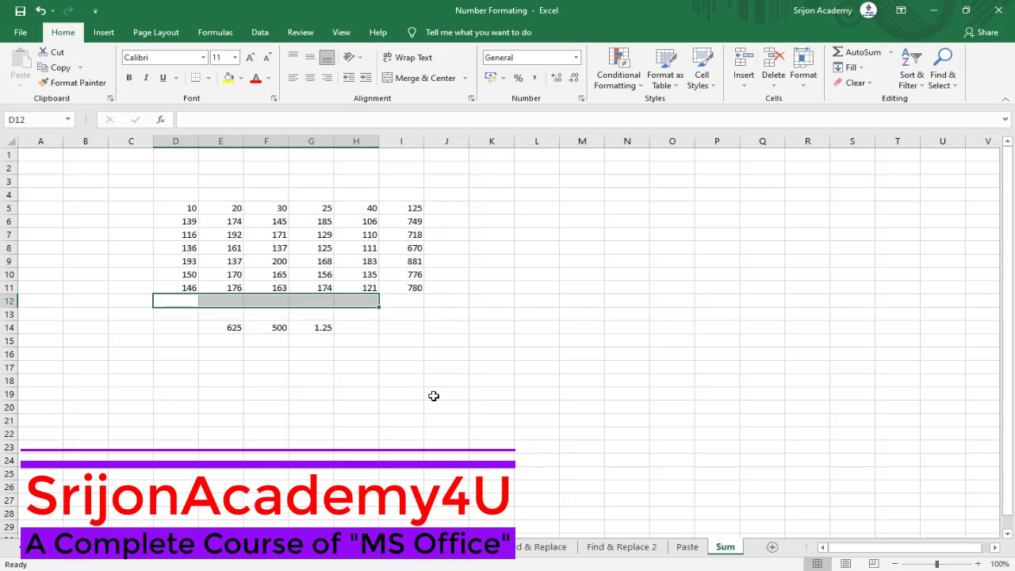
key("alt+equal")
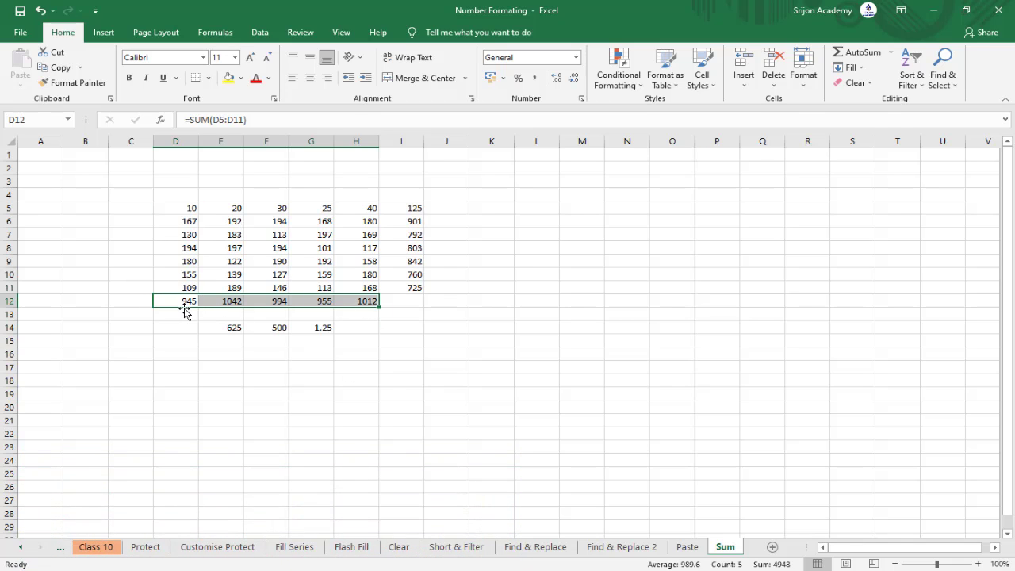
Clear the column totals in D12:H12 and the row totals in I5:I12
key("Delete")
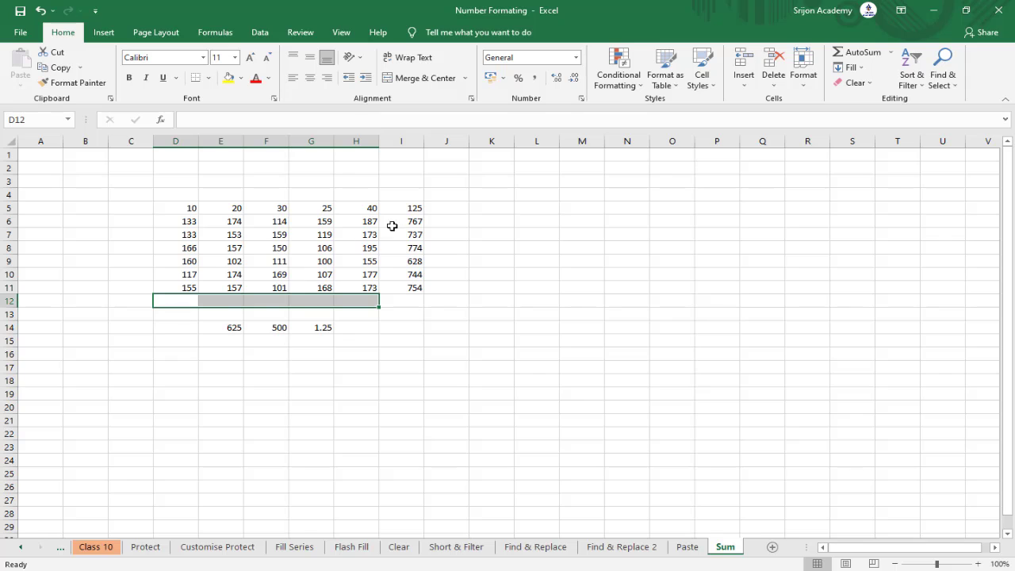
left_click_drag(409, 207, 413, 300)
key("Delete")
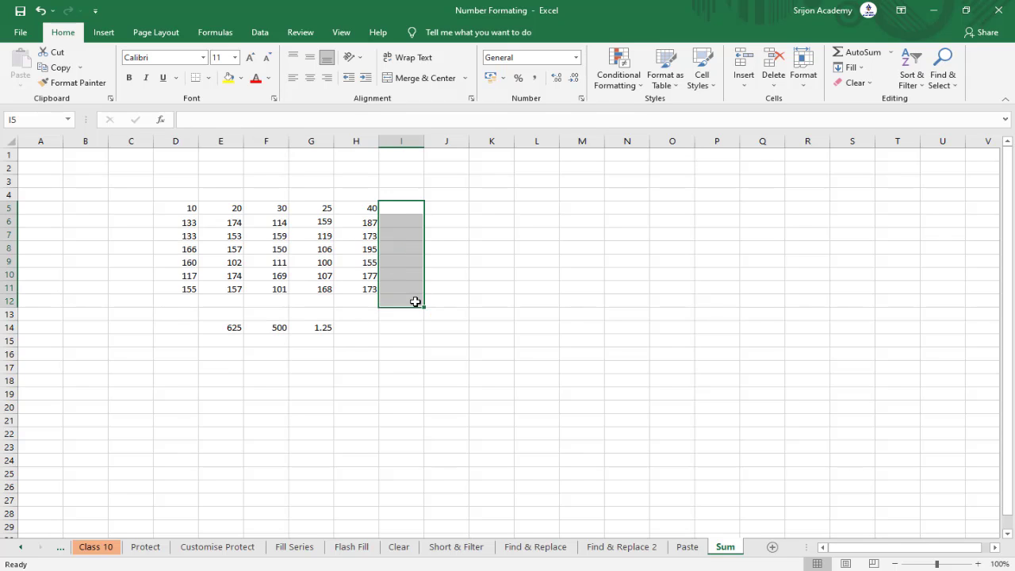
left_click(399, 368)
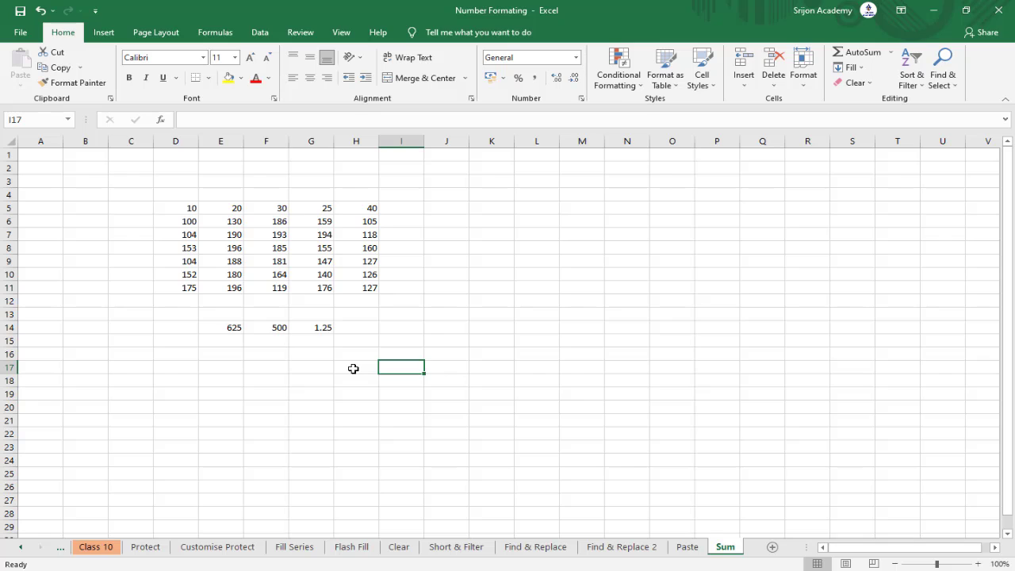
Start a formula in cell I5 with the AVERAGE function, leaving its arguments open as =average(
left_click(405, 206)
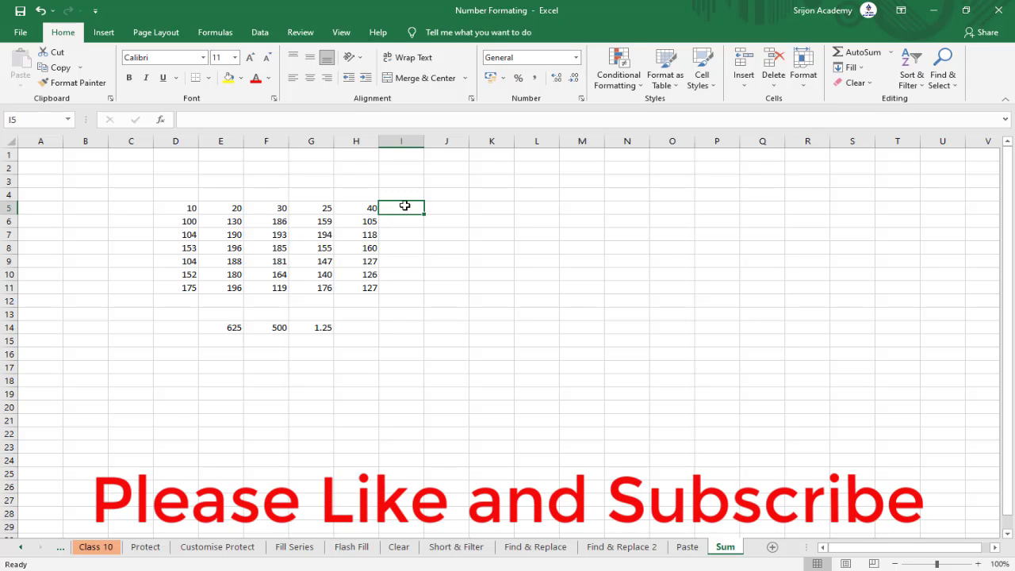
type("=")
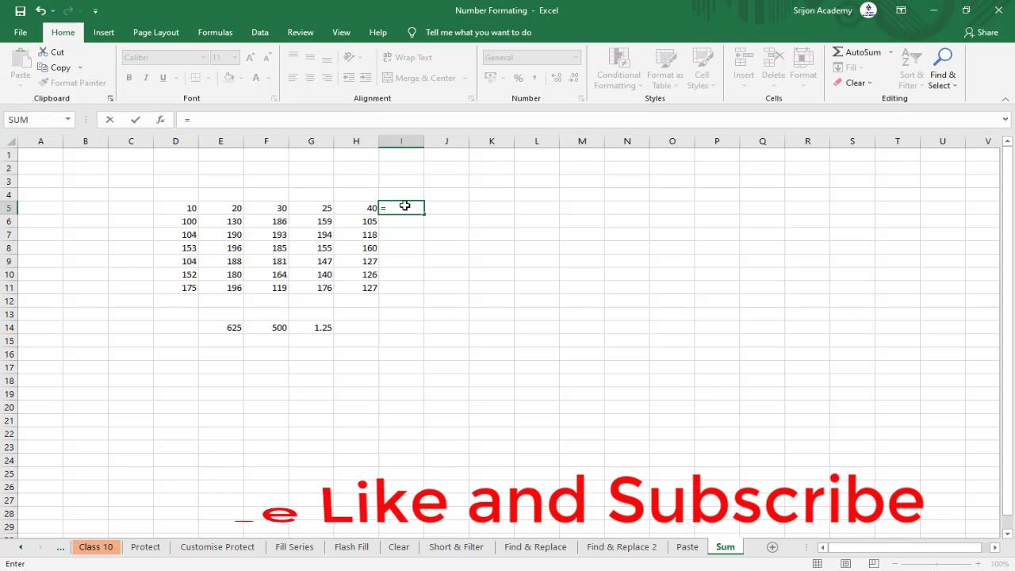
type("ave")
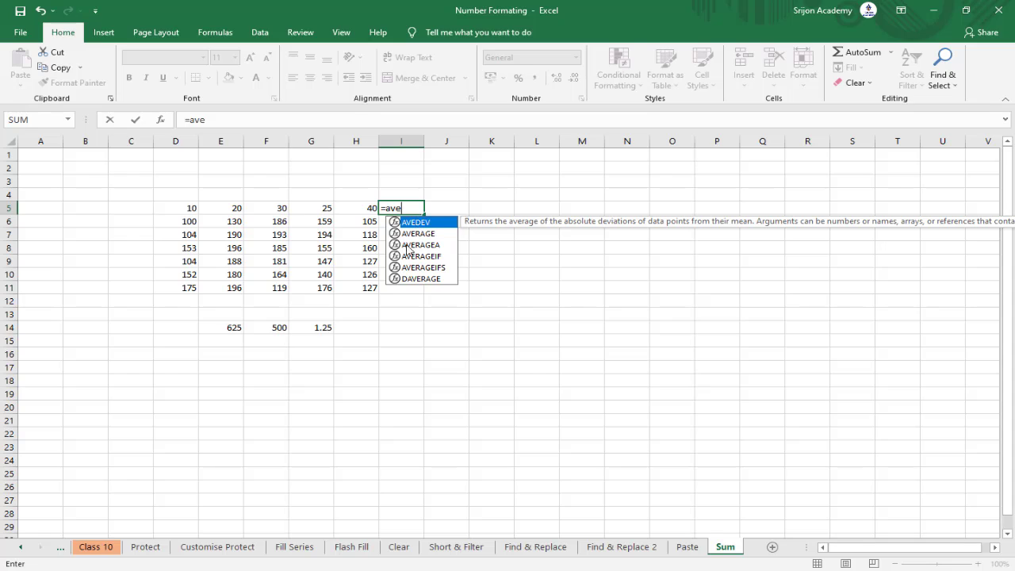
left_click(417, 234)
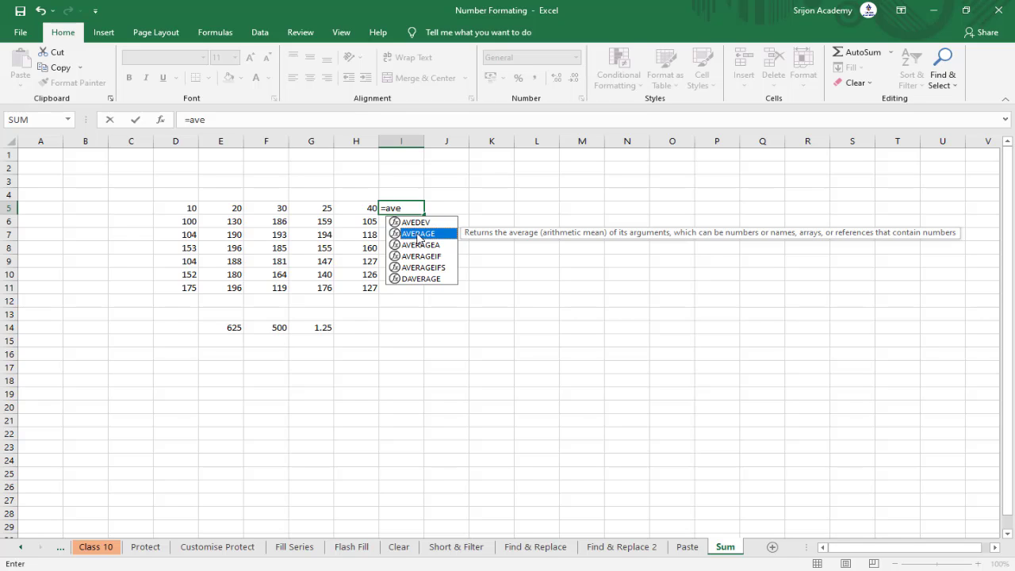
double_click(418, 233)
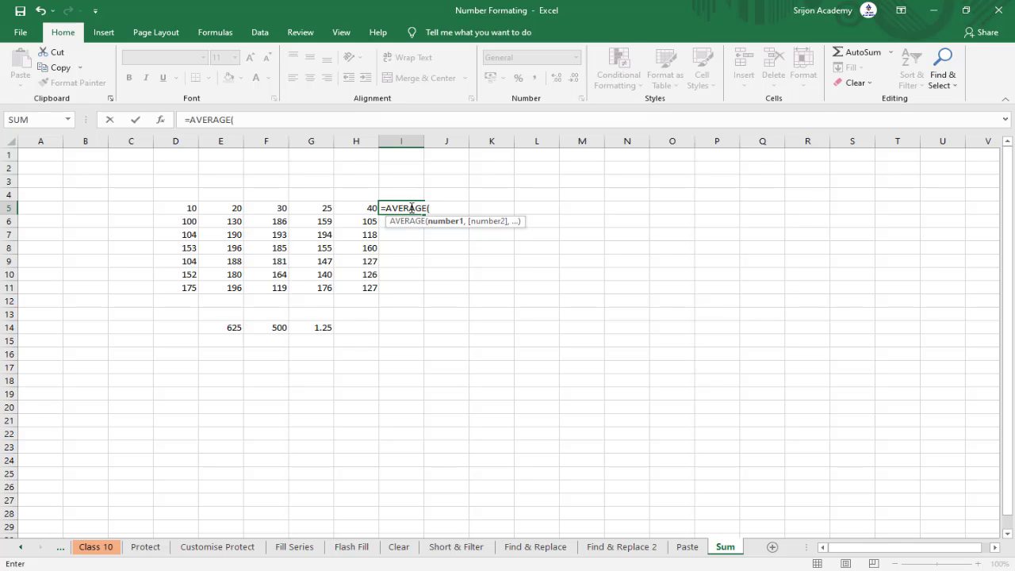
left_click_drag(430, 208, 386, 208)
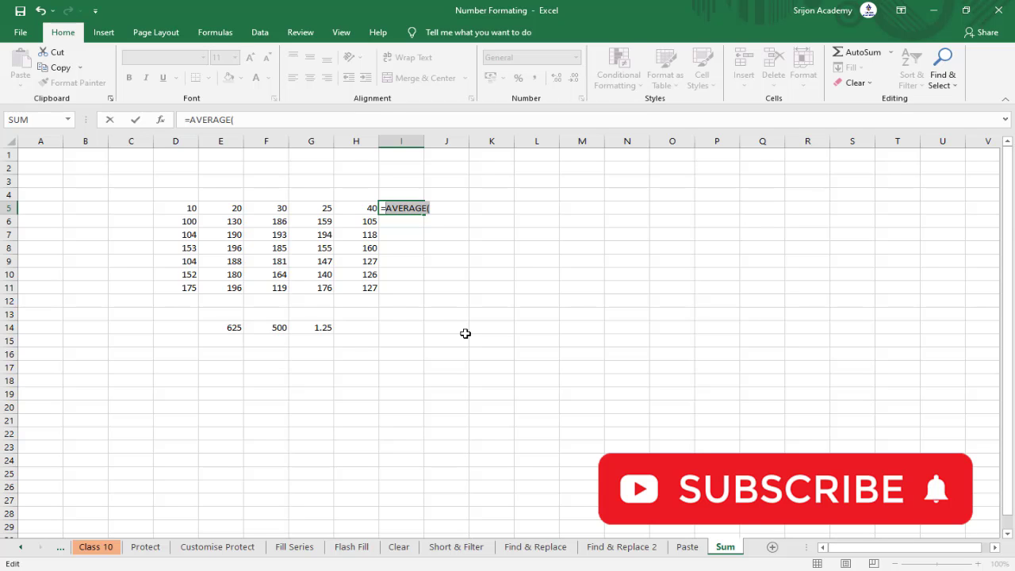
type("average")
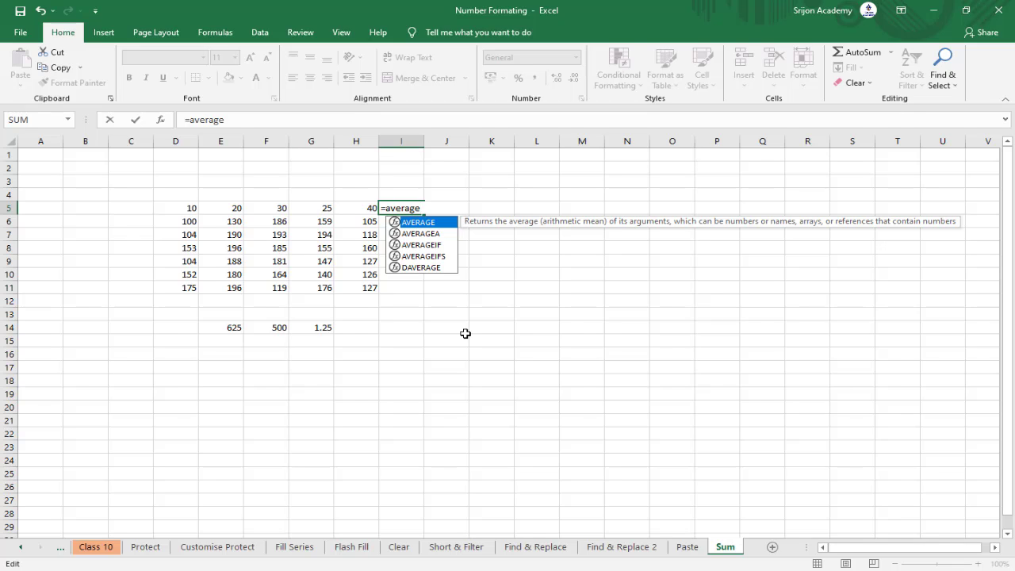
type("(")
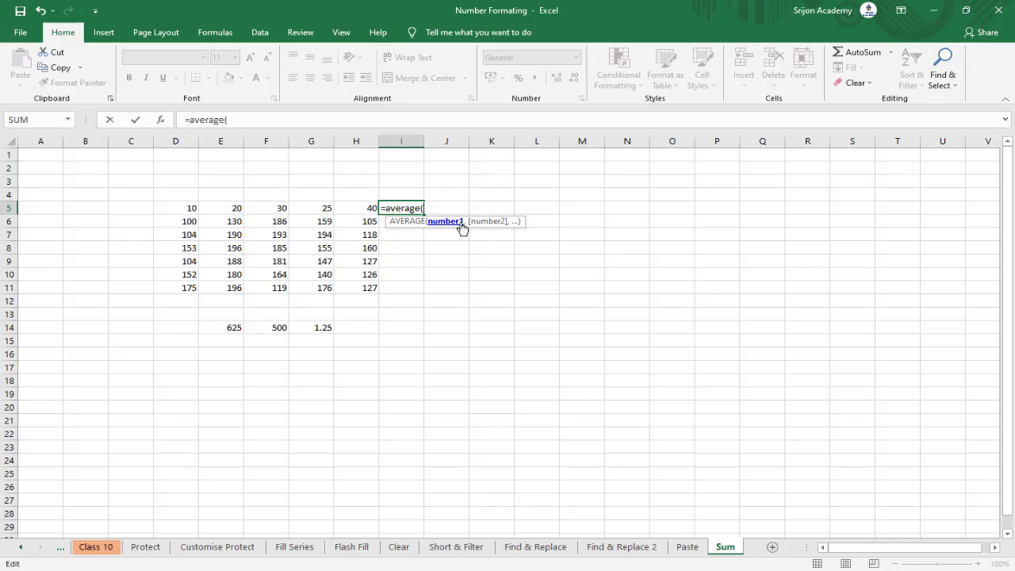
Complete the formula in I5 with the five row 5 cells as separate arguments: =AVERAGE(D5,E5,F5,G5,H5)
left_click(181, 207)
type(",")
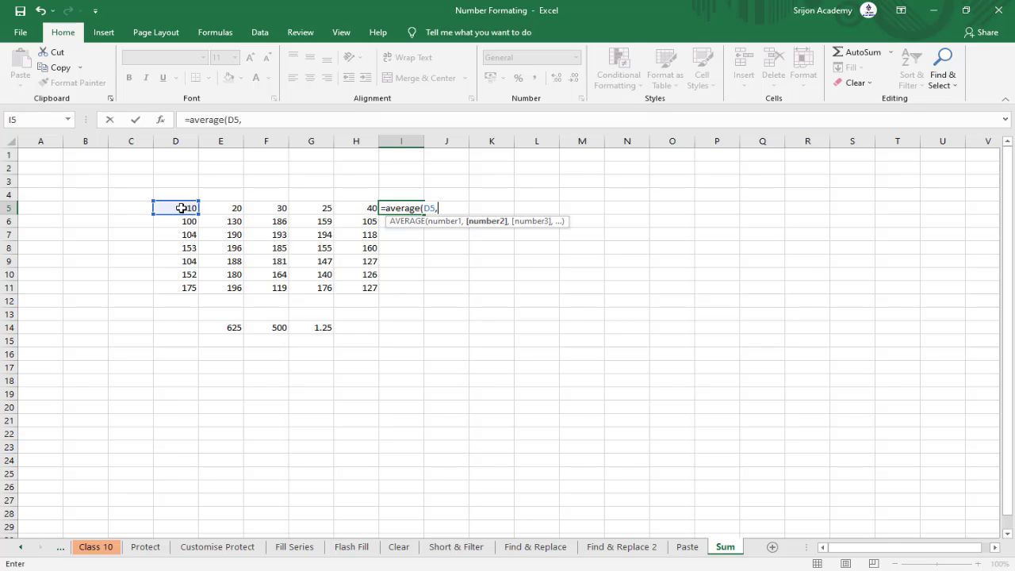
left_click(229, 208)
type(",")
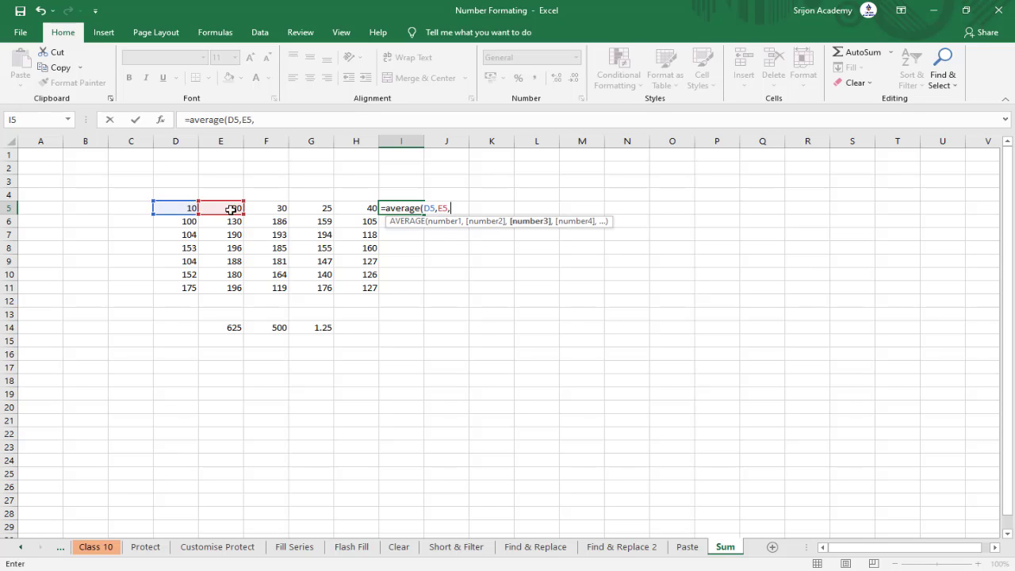
left_click(274, 207)
type(",")
left_click(317, 210)
type(",")
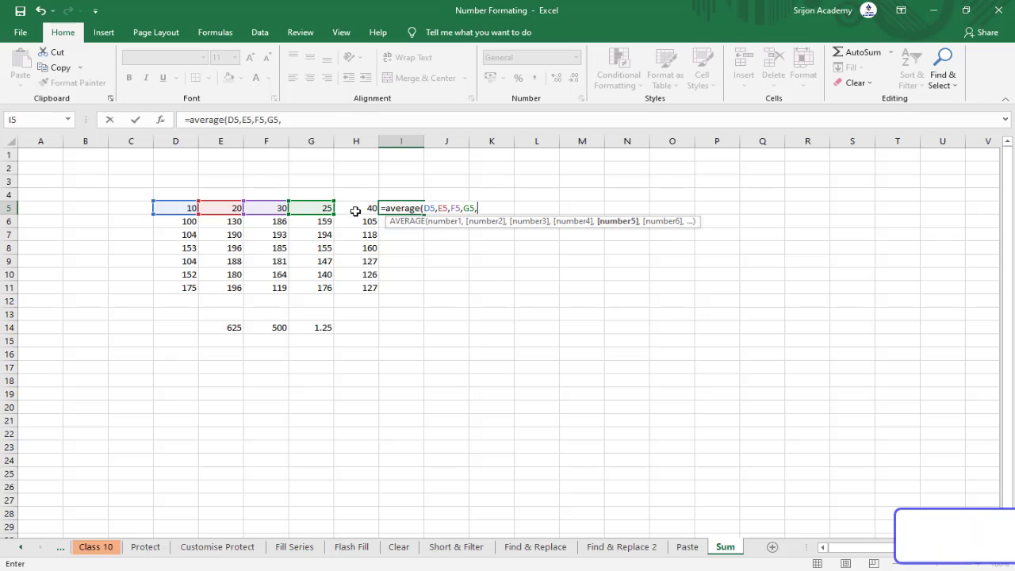
left_click(355, 210)
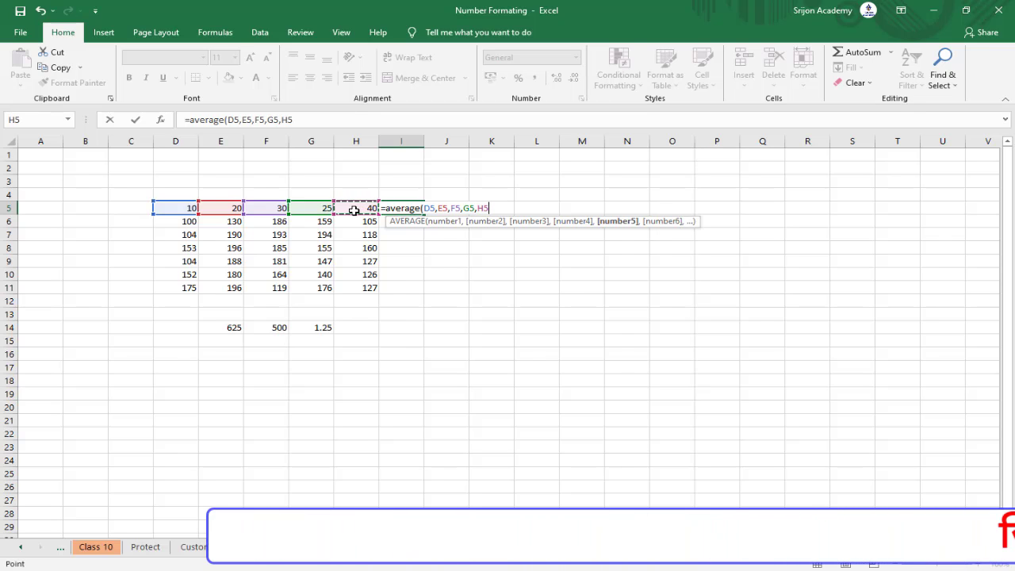
type(")")
key("Return")
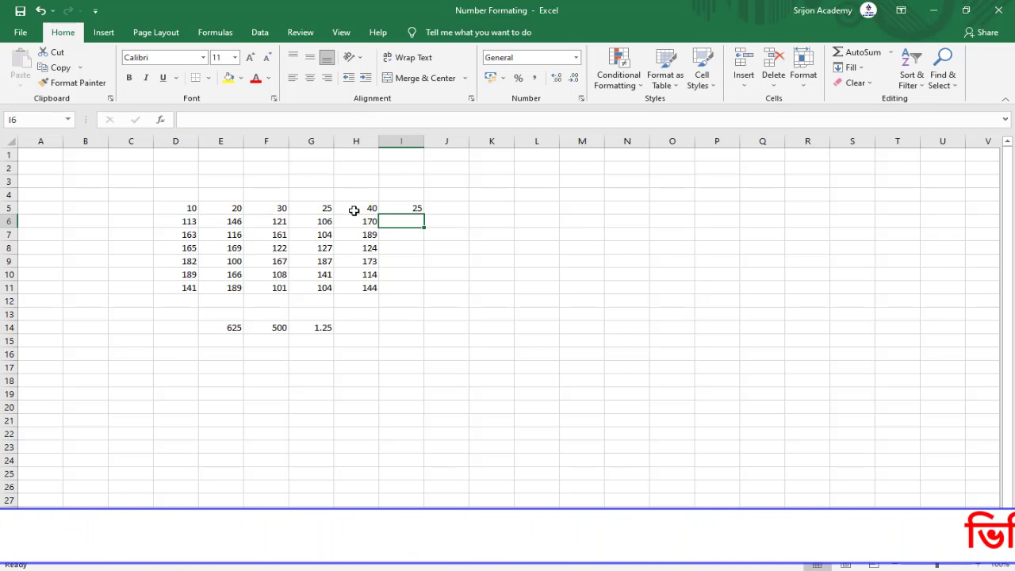
Clear the average formula from cell I5
left_click(416, 207)
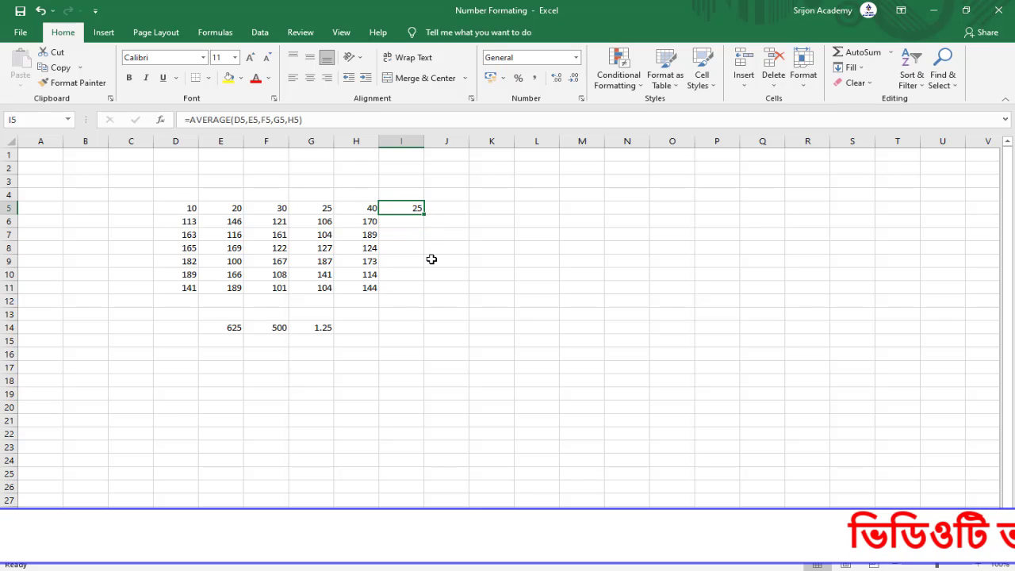
key("F2")
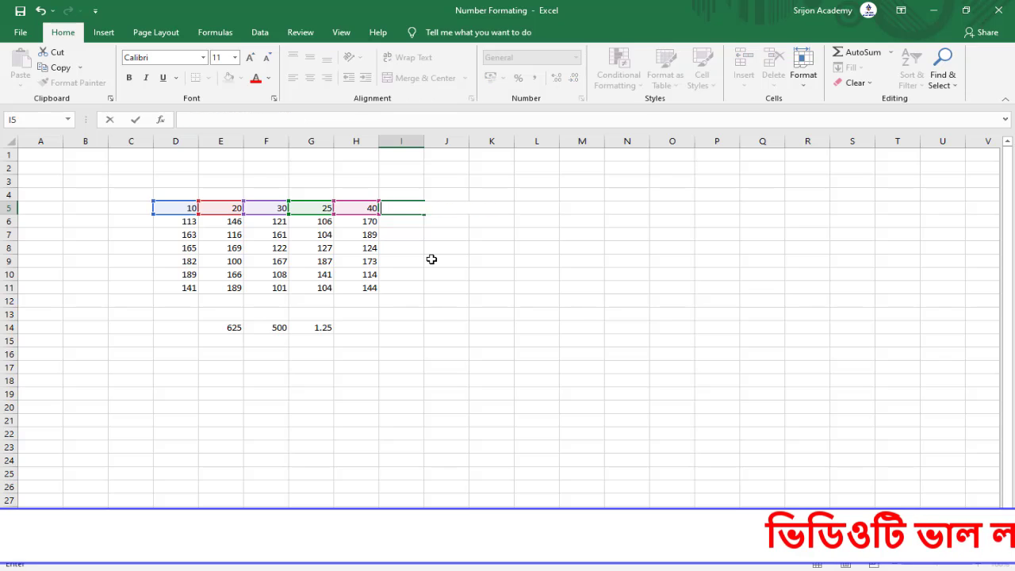
key("Return")
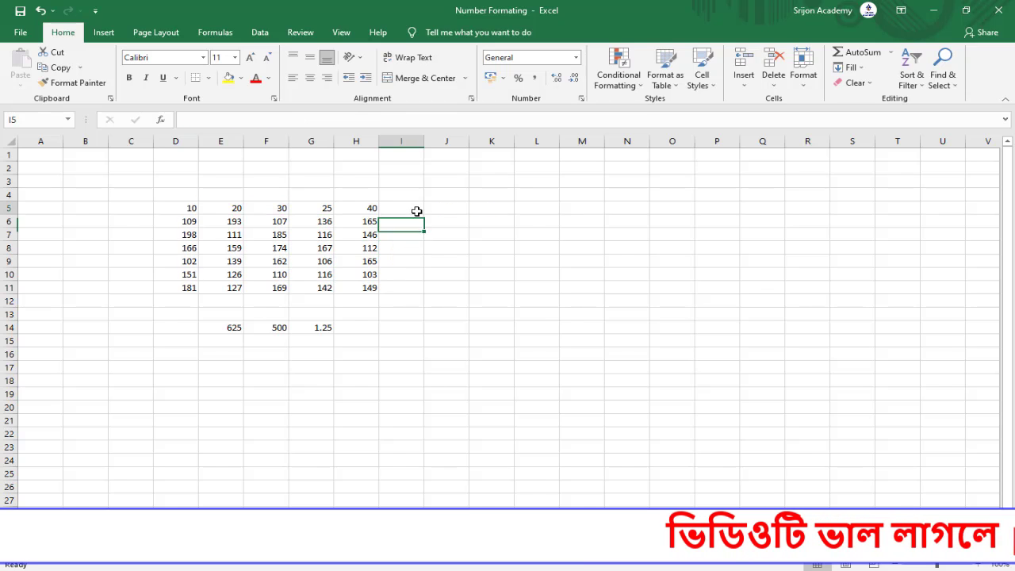
Enter a formula in cell I5 that averages the row 5 values as one range: =AVERAGE(D5:H5)
key("Up")
type("=")
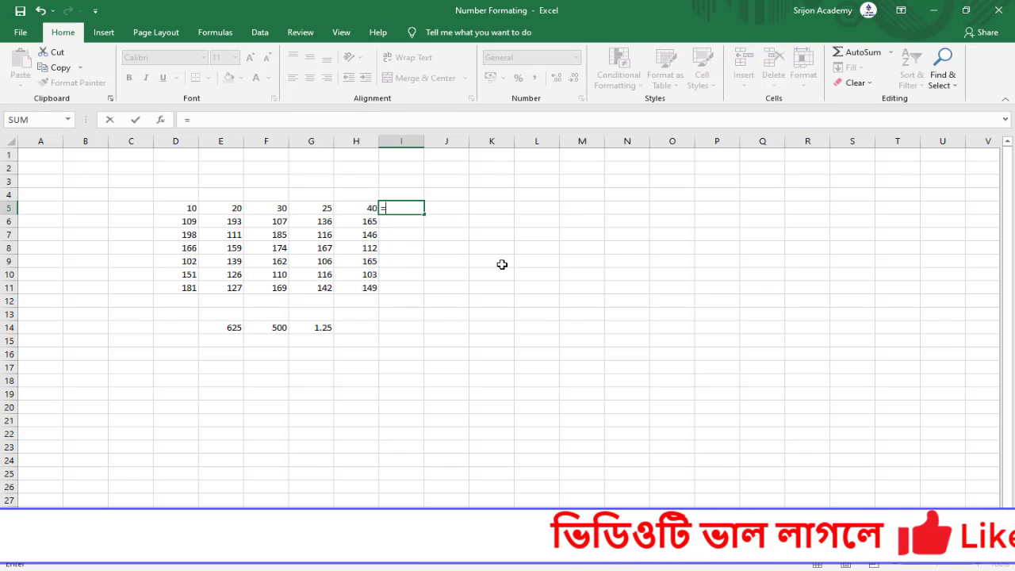
type("ave")
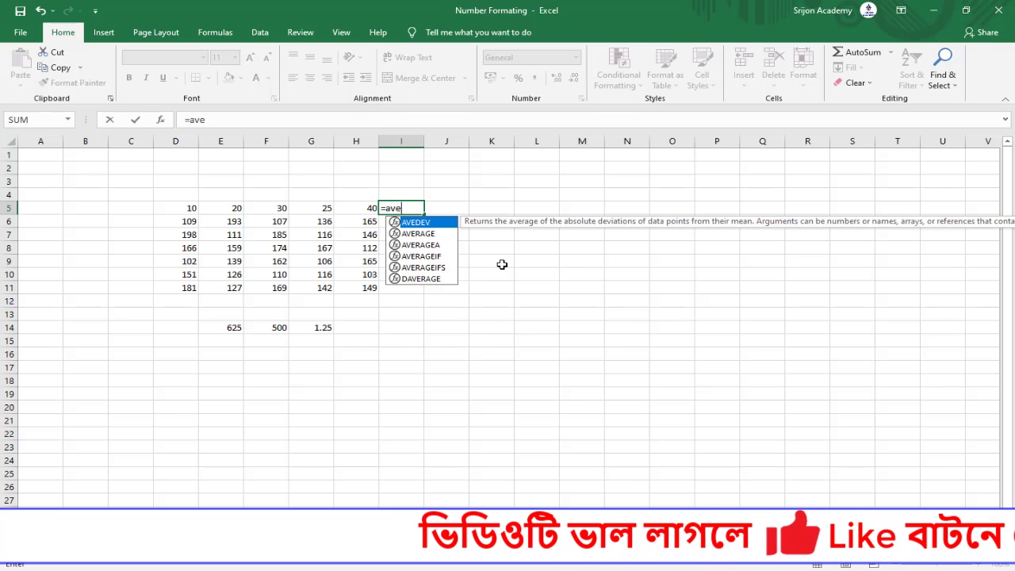
key("Down")
key("Tab")
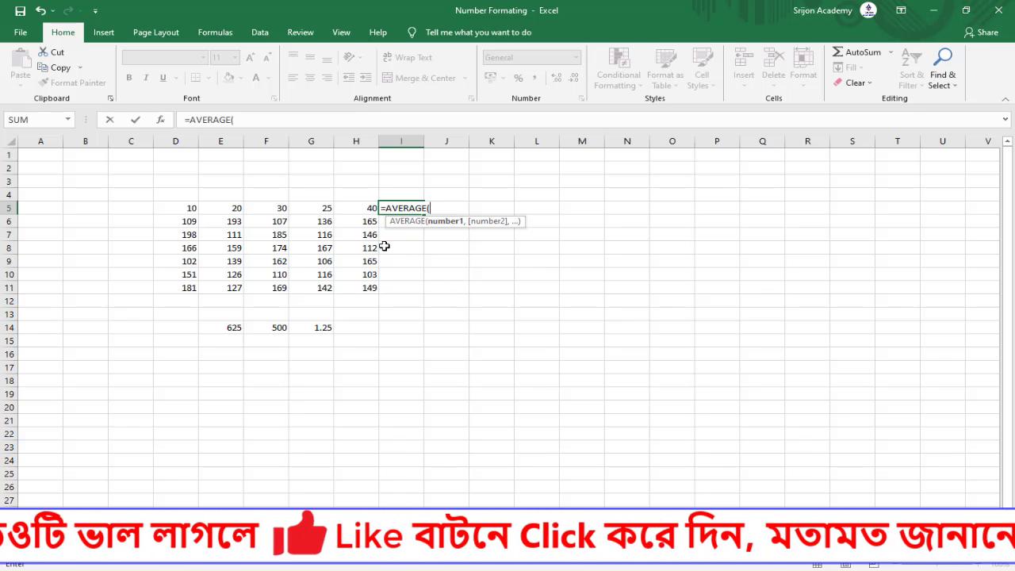
left_click_drag(187, 209, 376, 214)
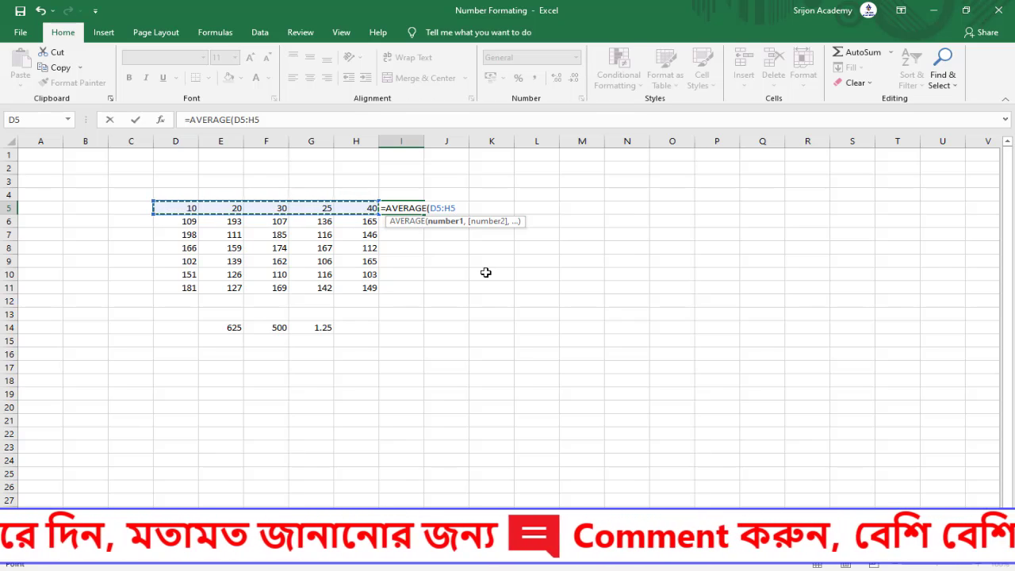
type(")")
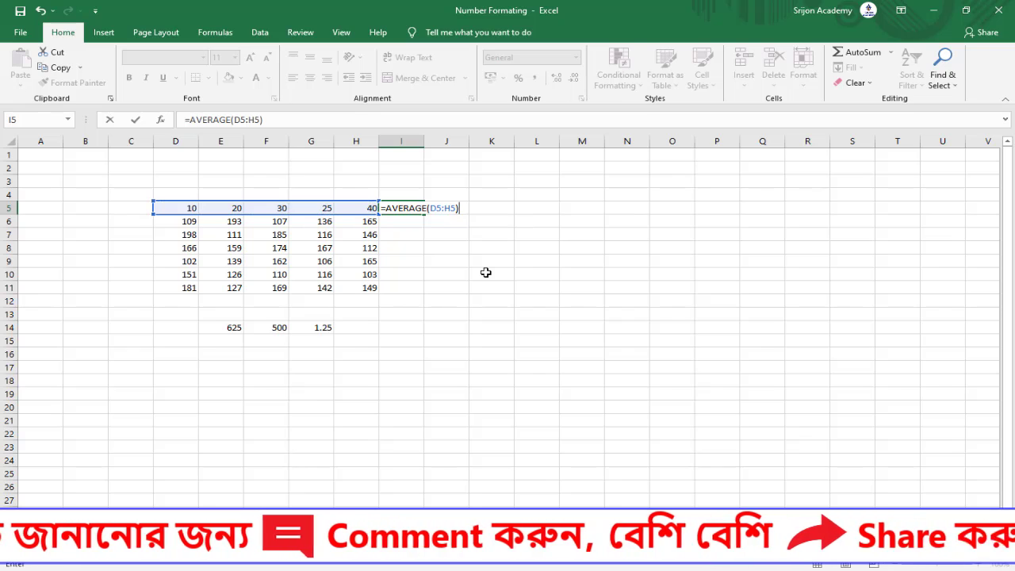
key("Return")
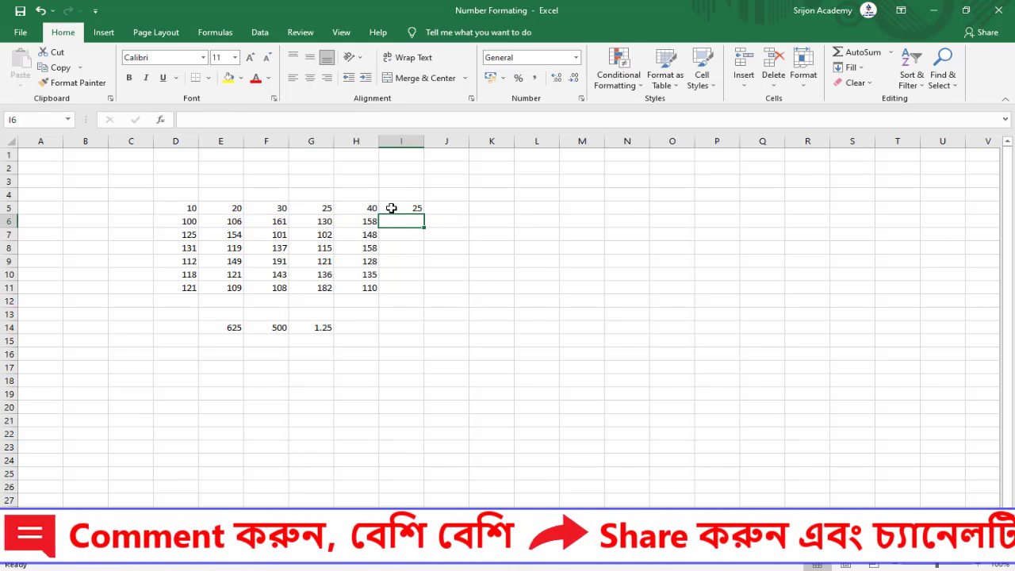
Fill the average formula from cell I5 down through I11 to average each remaining row of the table
left_click(411, 208)
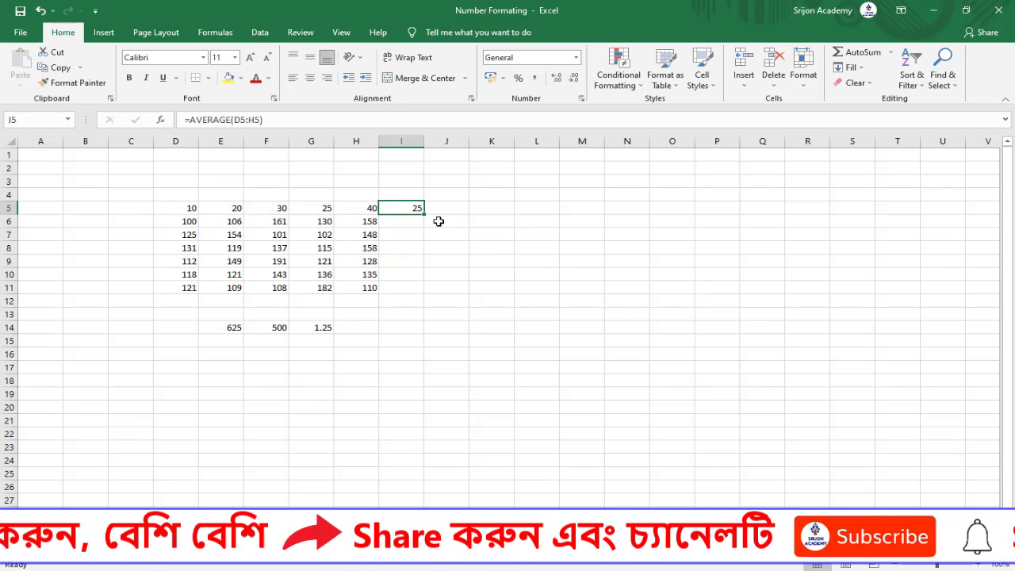
left_click_drag(426, 212, 414, 292)
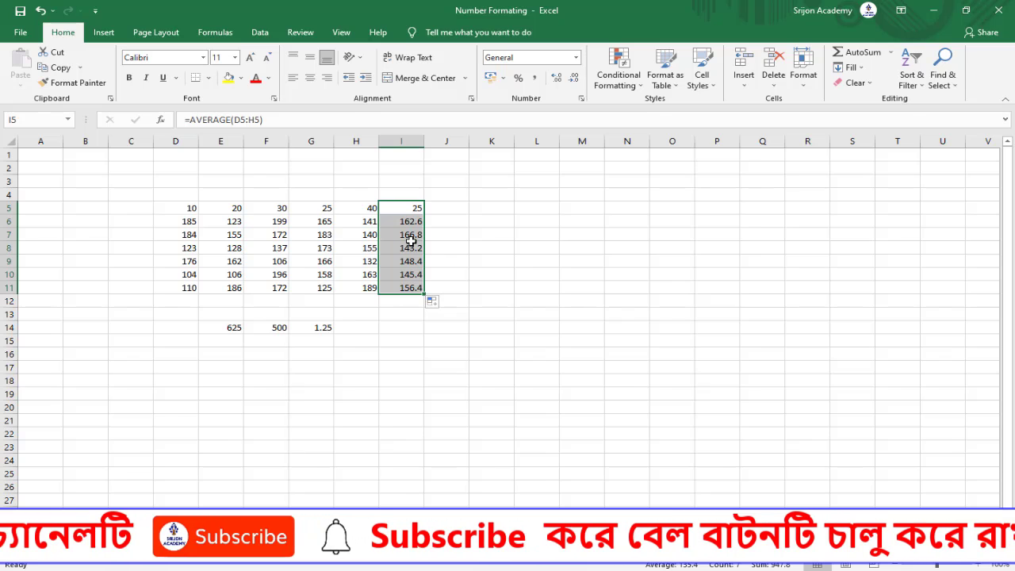
left_click(384, 331)
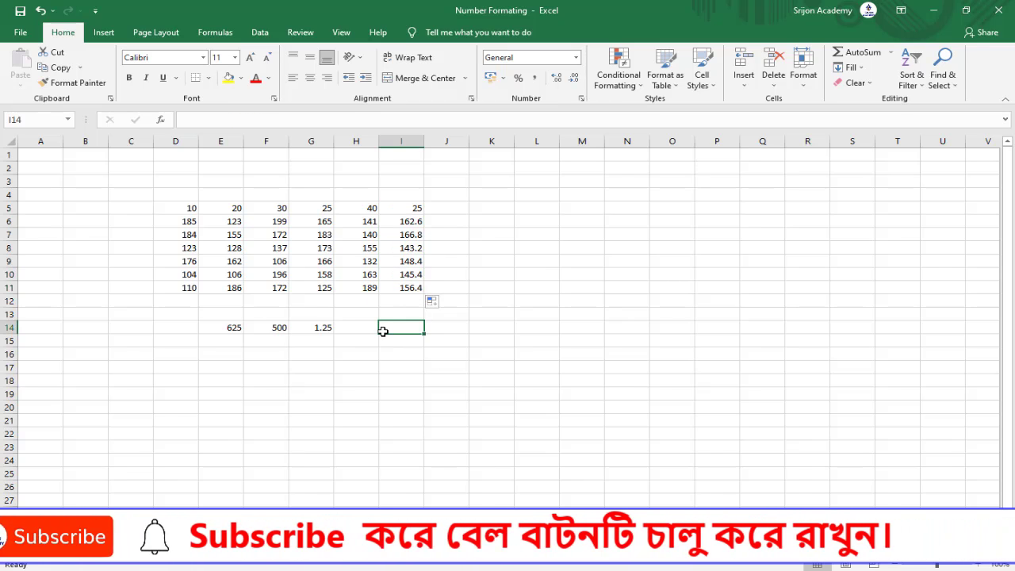